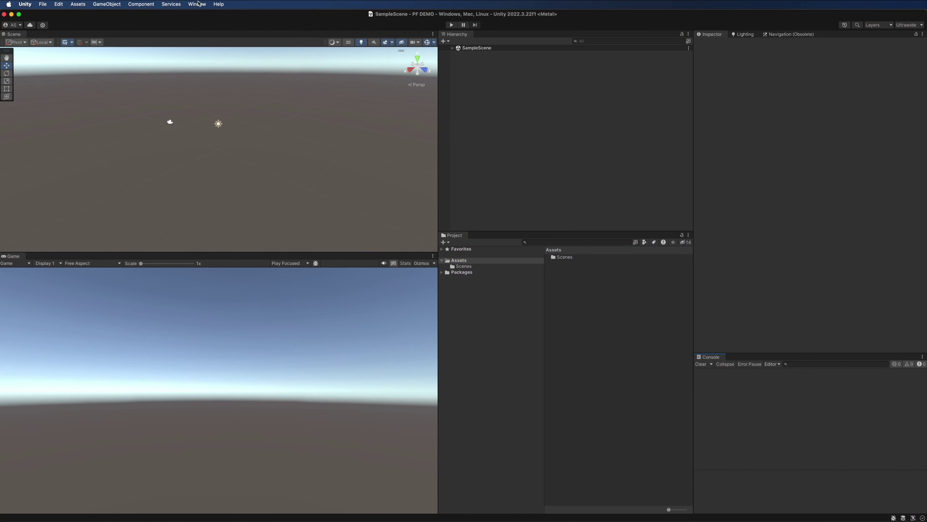
- Open the Package Manager on My Assets and search for 'projectile factory'
{"action": "left_click", "coordinate": [198, 4]}
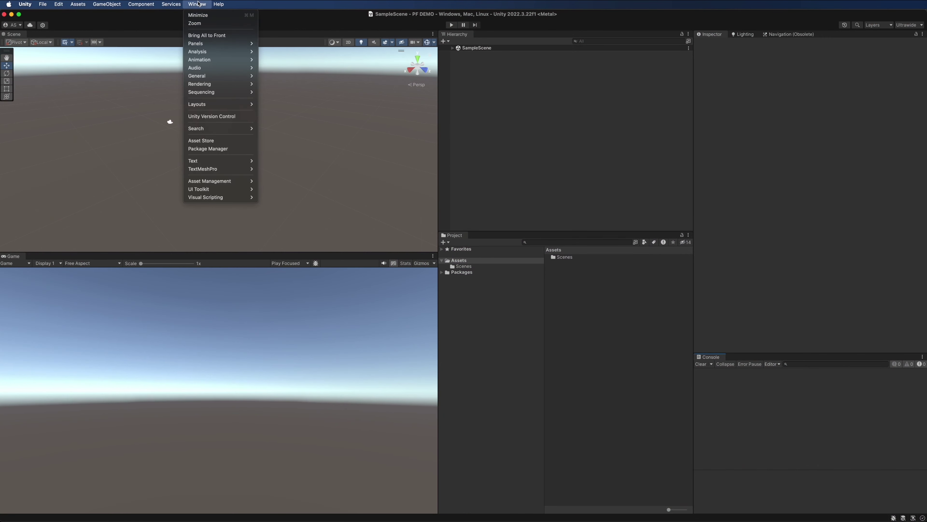
{"action": "left_click", "coordinate": [213, 149]}
{"action": "left_click", "coordinate": [150, 35]}
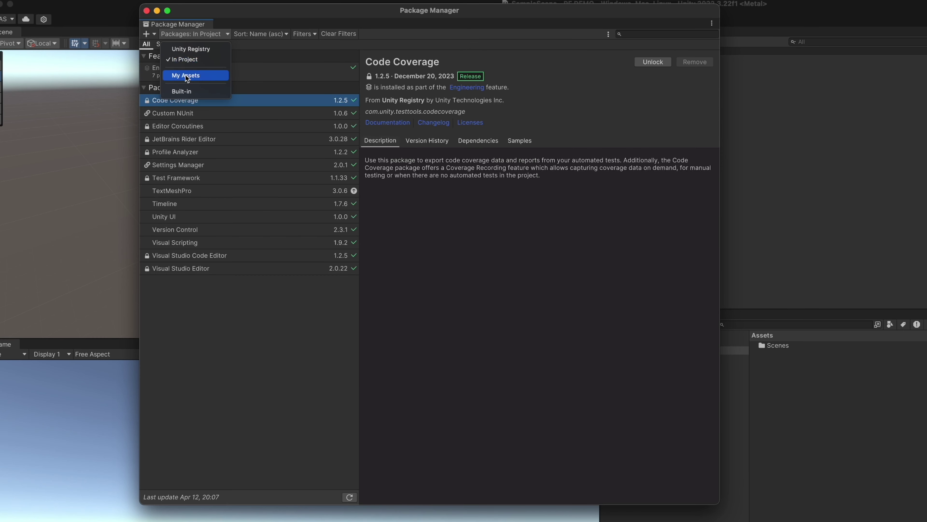
{"action": "left_click", "coordinate": [566, 39]}
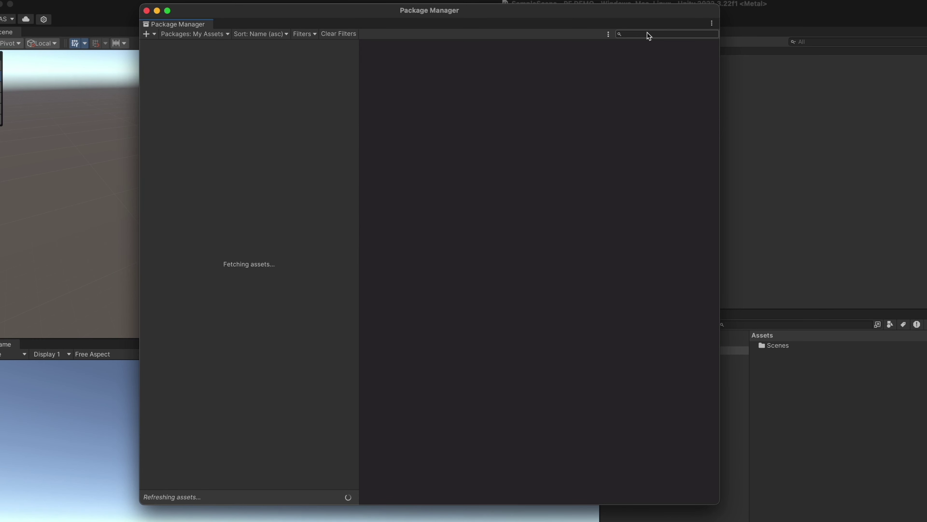
{"action": "left_click", "coordinate": [648, 35]}
{"action": "type", "text": "projecti"}
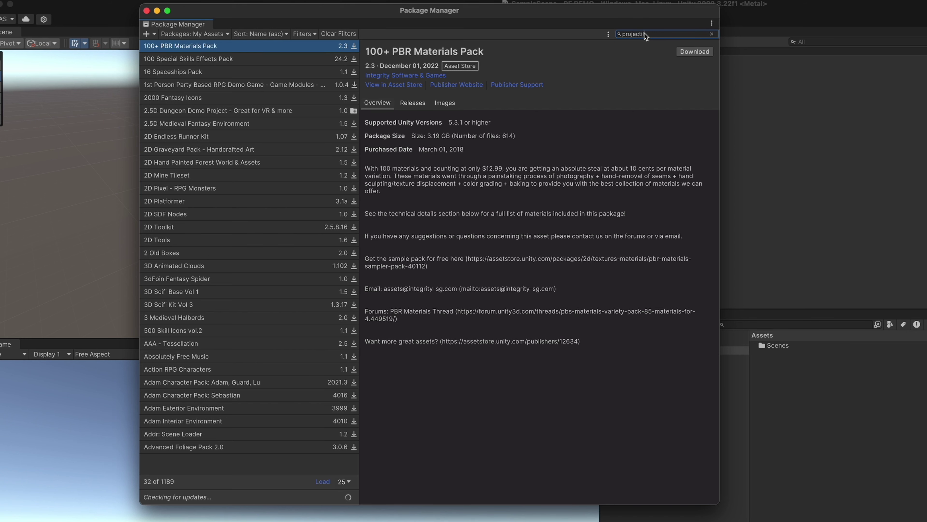
{"action": "type", "text": "le factory"}
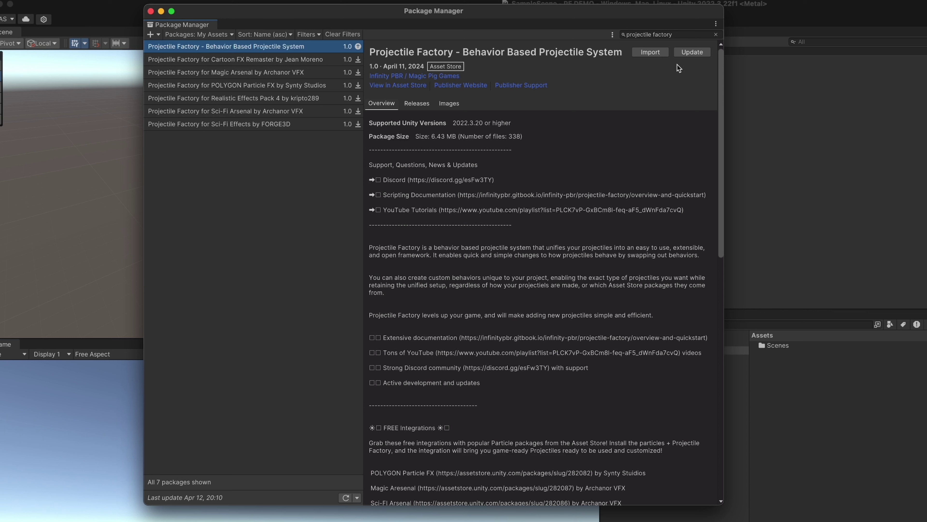
- Update Projectile Factory - Behavior Based Projectile System to version 1.0.1
{"action": "left_click", "coordinate": [686, 56]}
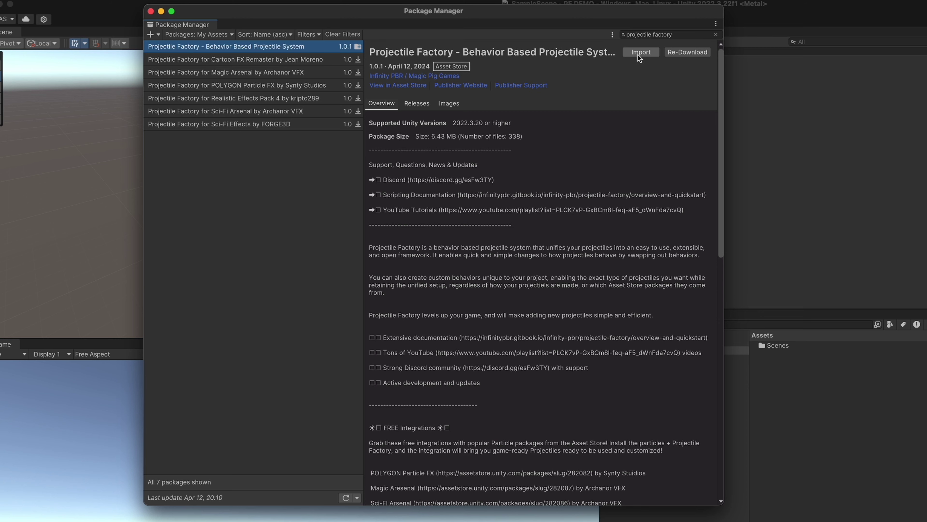
- Import the Projectile Factory package and review its file list, all ticked as New
{"action": "left_click", "coordinate": [641, 52]}
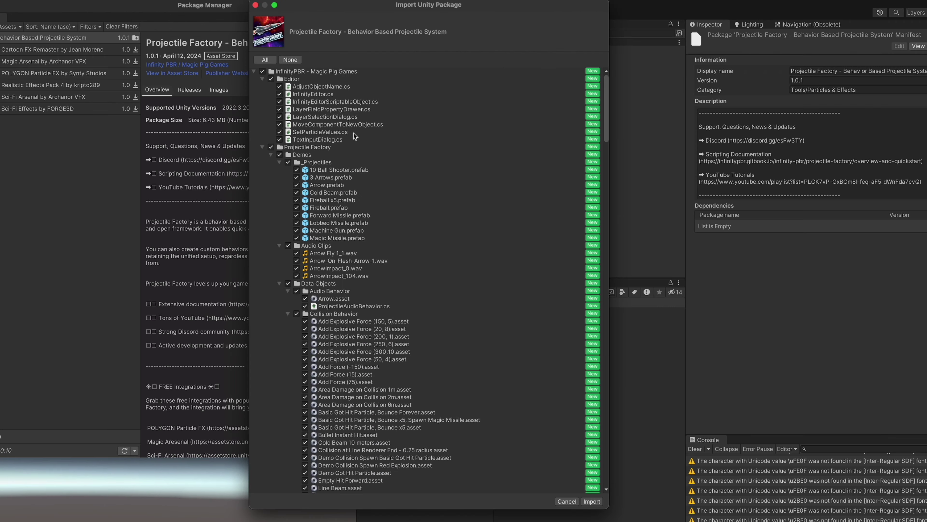
{"action": "scroll", "coordinate": [519, 123], "scroll_direction": "down", "scroll_amount": 15}
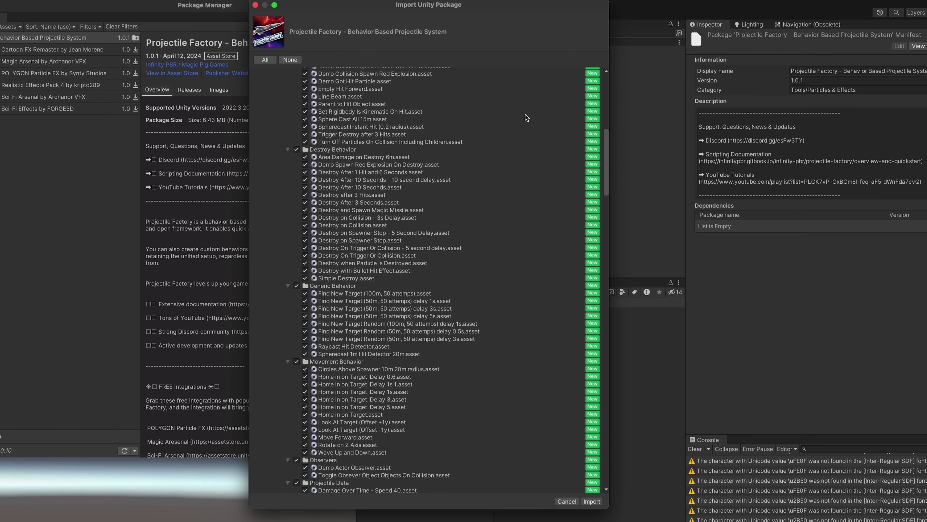
{"action": "scroll", "coordinate": [506, 118], "scroll_direction": "down", "scroll_amount": 15}
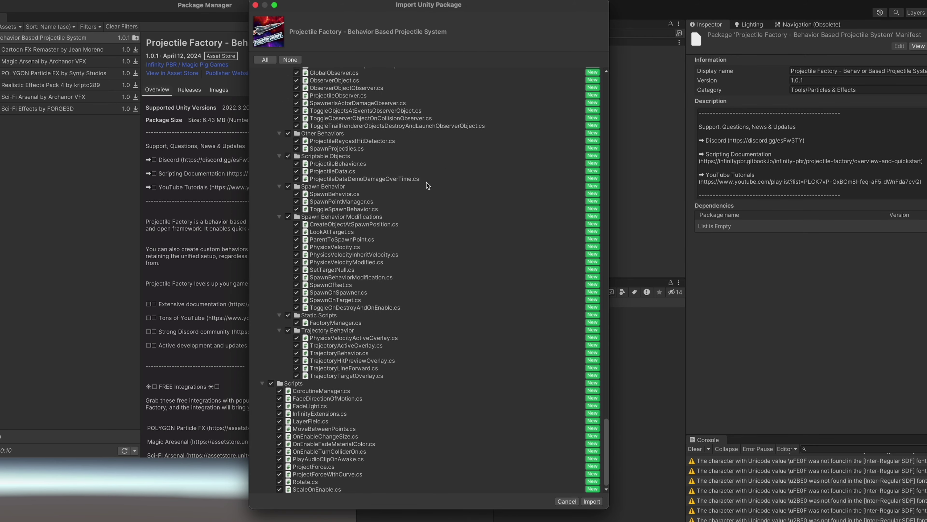
{"action": "scroll", "coordinate": [428, 194], "scroll_direction": "up", "scroll_amount": 20}
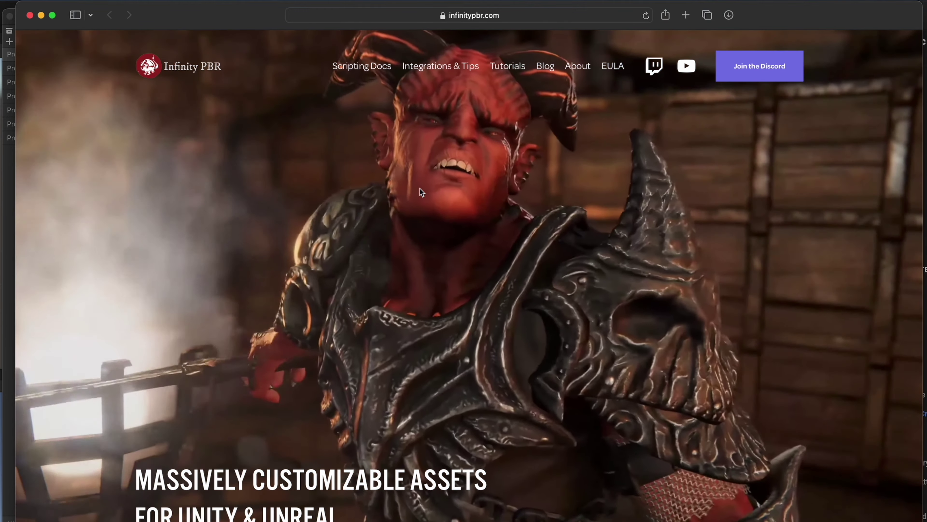
- Go from infinitypbr.com's Scripting Docs to the Infinity PBR Support Files Asset Store page
{"action": "left_click", "coordinate": [349, 67]}
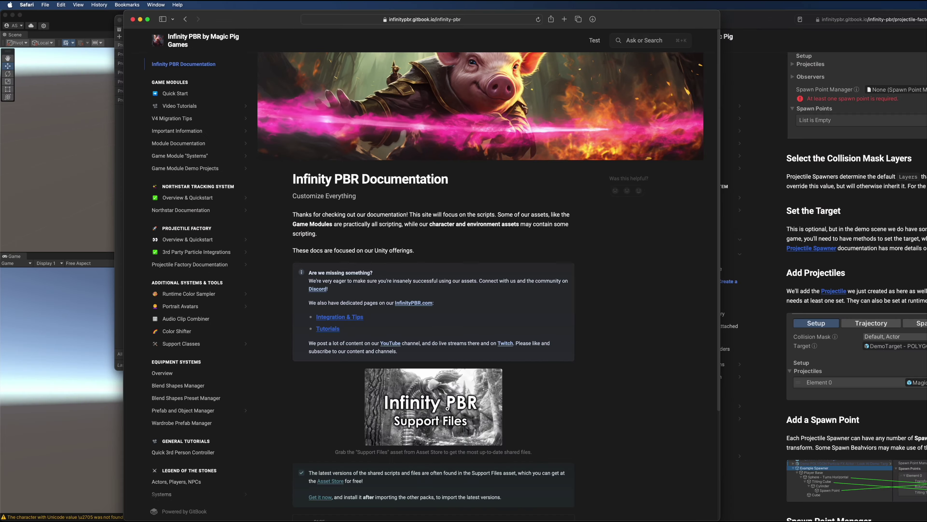
{"action": "scroll", "coordinate": [369, 504], "scroll_direction": "down", "scroll_amount": 5}
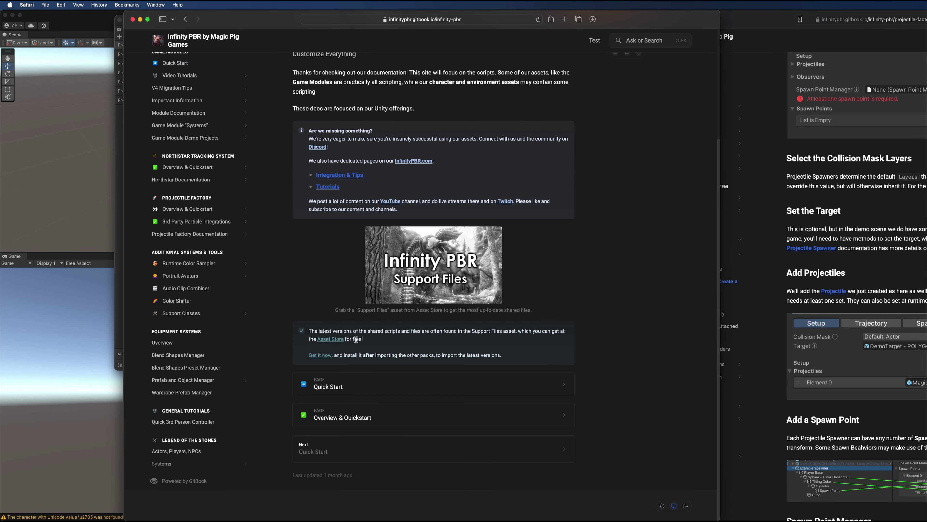
{"action": "left_click", "coordinate": [329, 339]}
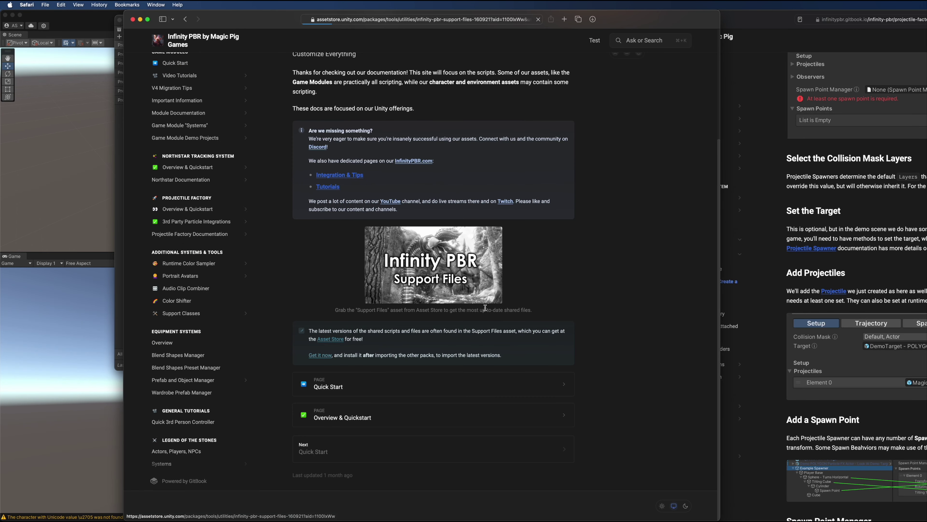
{"action": "scroll", "coordinate": [485, 308], "scroll_direction": "up", "scroll_amount": 2}
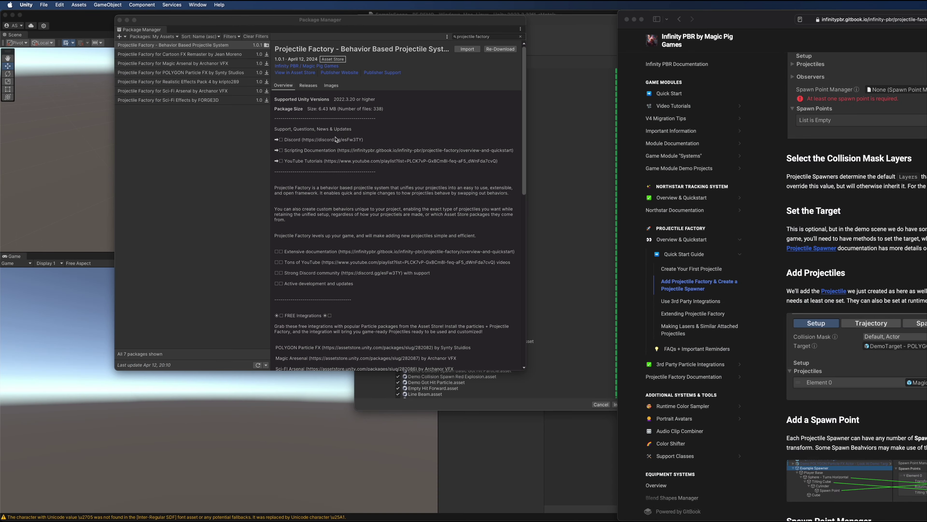
- Return from the Support Files store page to Unity's Projectile Factory import dialog
{"action": "left_click", "coordinate": [324, 139]}
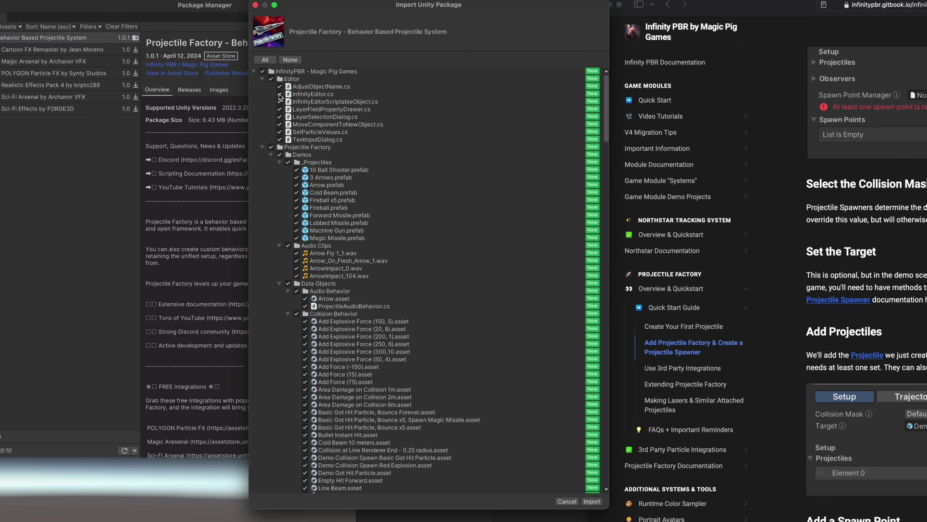
- Import Projectile Factory without InfinityEditor.cs, InfinityEditorScriptableObject.cs, LayerFieldPropertyDrawer.cs and another shared script
{"action": "left_click", "coordinate": [378, 89]}
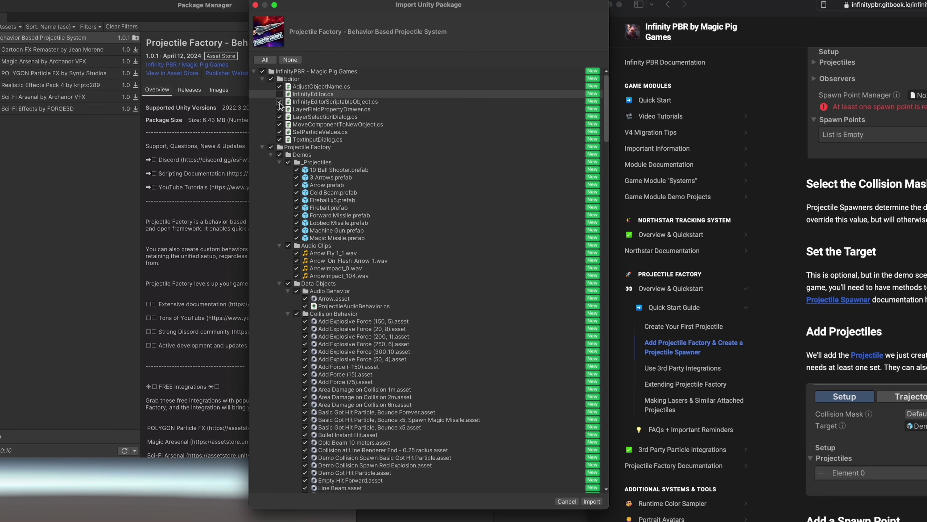
{"action": "left_click", "coordinate": [280, 102]}
{"action": "left_click", "coordinate": [279, 109]}
{"action": "left_click", "coordinate": [279, 116]}
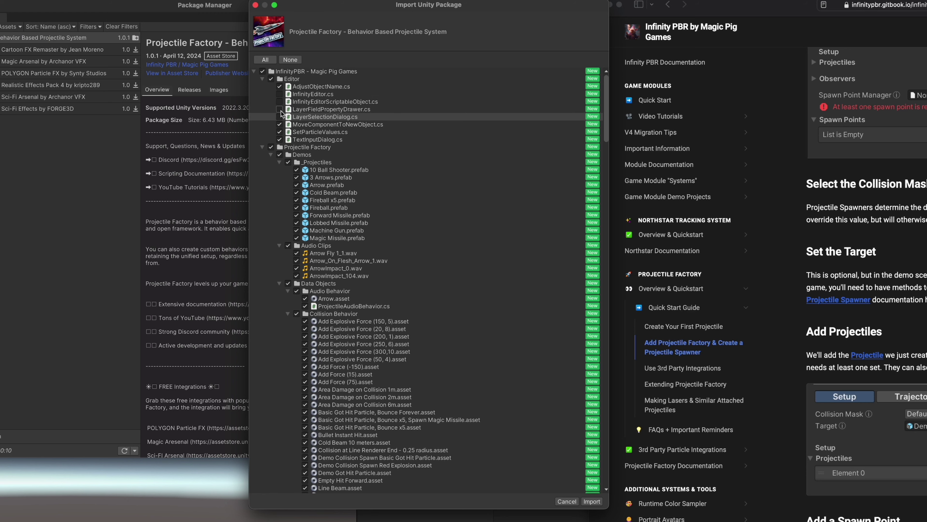
{"action": "key", "text": "Return"}
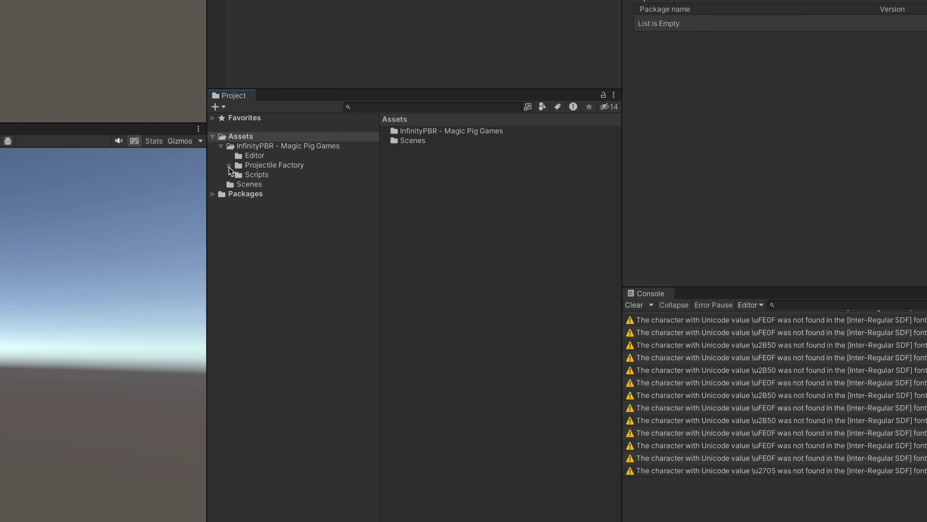
{"action": "left_click", "coordinate": [229, 165]}
- Open the Projectile Factory Demo - Basic scene from Demos > Scene and import TMP Essentials
{"action": "left_click", "coordinate": [237, 185]}
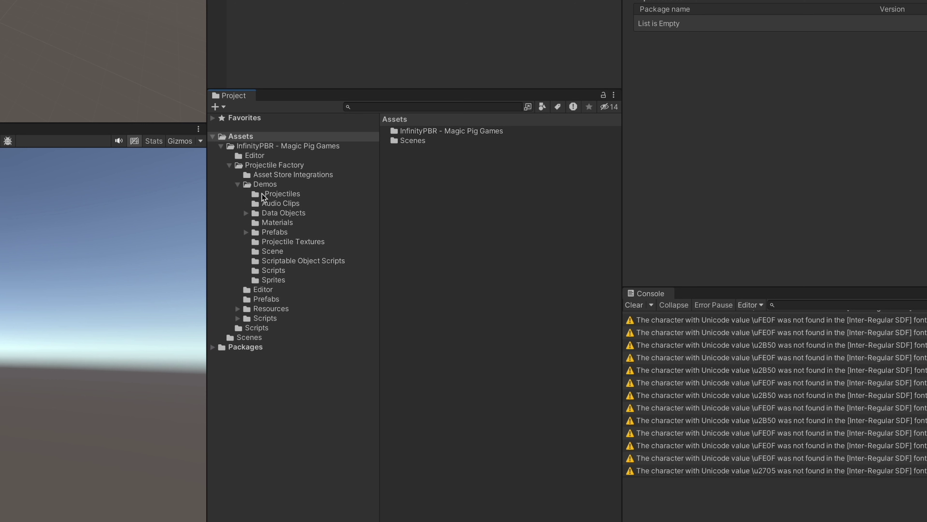
{"action": "left_click", "coordinate": [271, 270]}
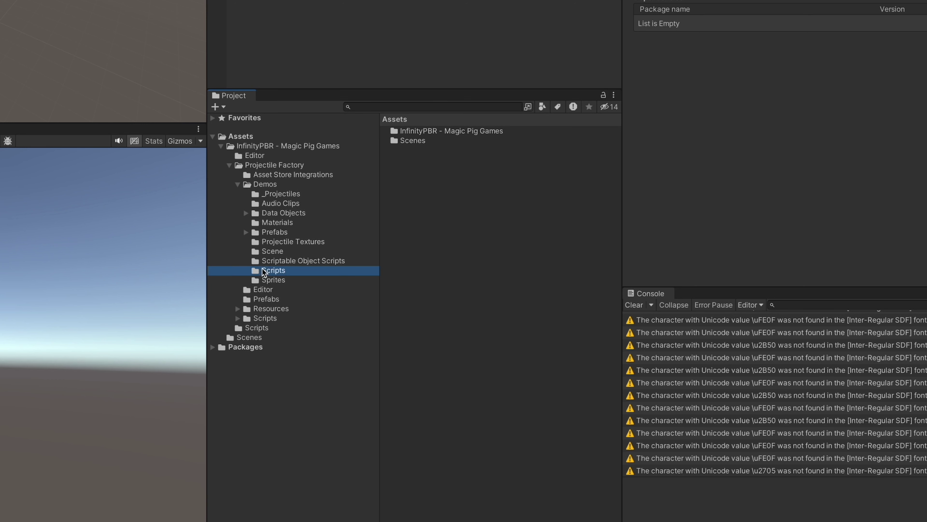
{"action": "left_click", "coordinate": [271, 250]}
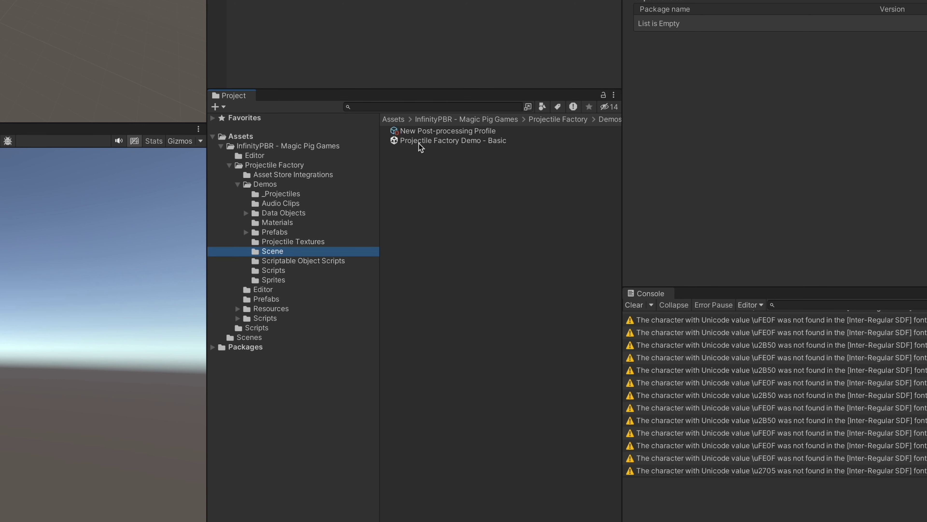
{"action": "double_click", "coordinate": [453, 141]}
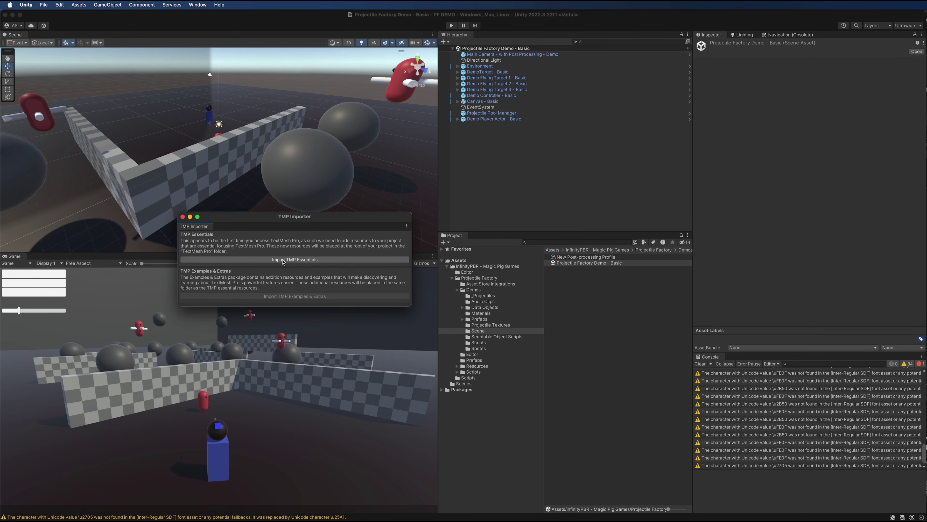
{"action": "left_click", "coordinate": [234, 262]}
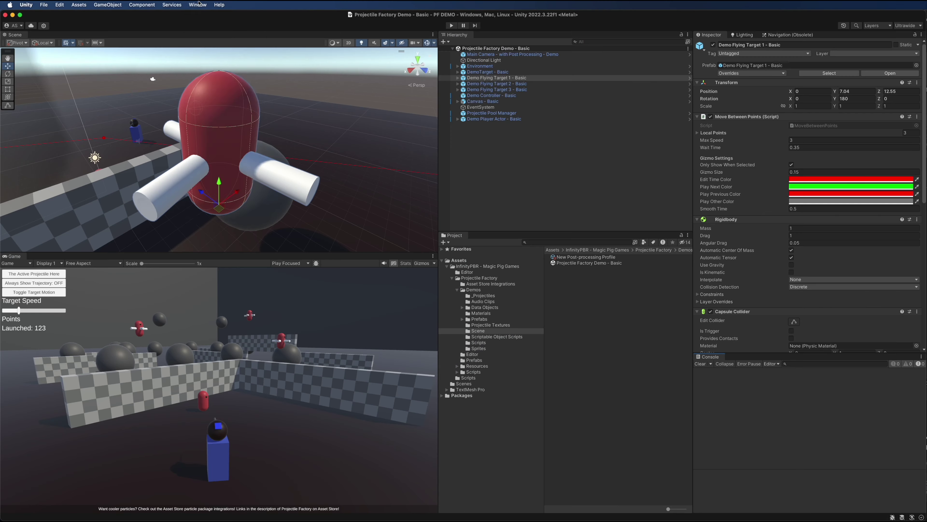
{"action": "left_click", "coordinate": [197, 5]}
- Find 'post p' in the Unity Registry and install Post Processing 3.4.0
{"action": "left_click", "coordinate": [209, 165]}
{"action": "left_click", "coordinate": [156, 36]}
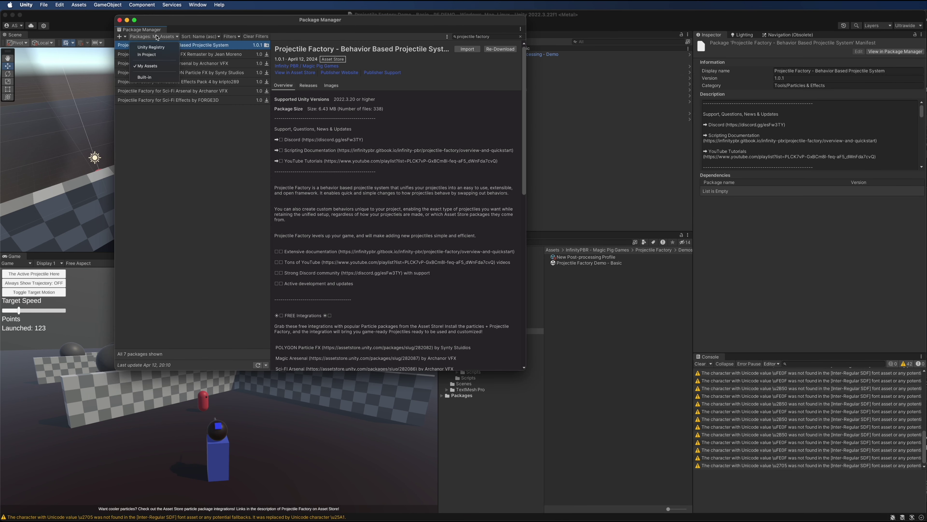
{"action": "left_click", "coordinate": [158, 48]}
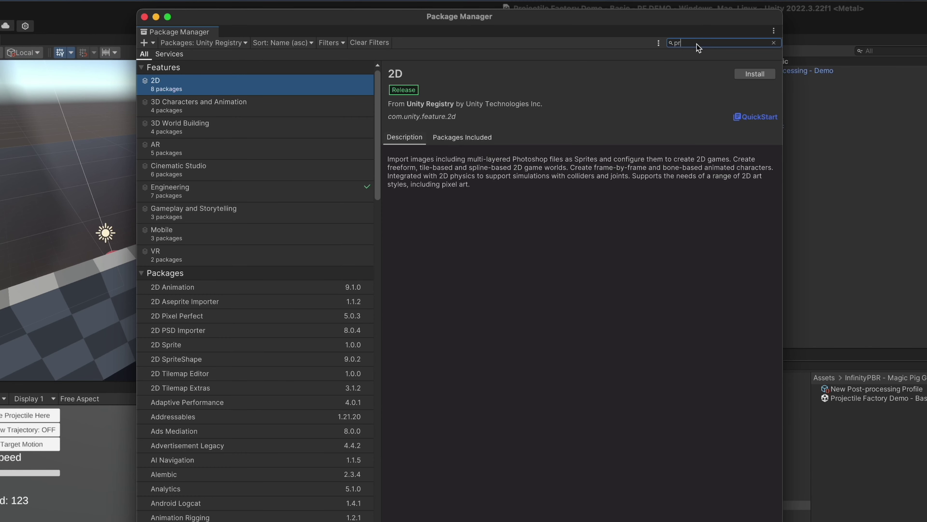
{"action": "left_click", "coordinate": [696, 44]}
{"action": "type", "text": "post p"}
{"action": "left_click", "coordinate": [754, 74]}
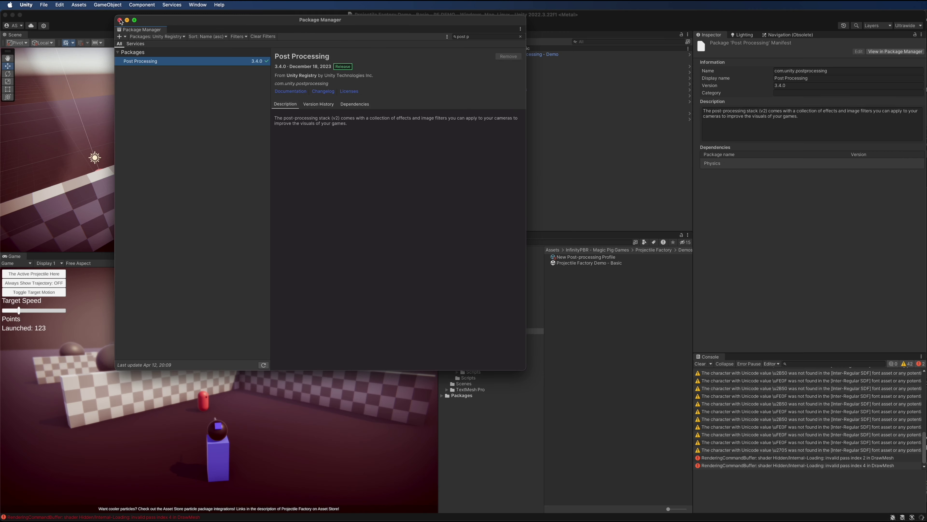
{"action": "left_click", "coordinate": [724, 445]}
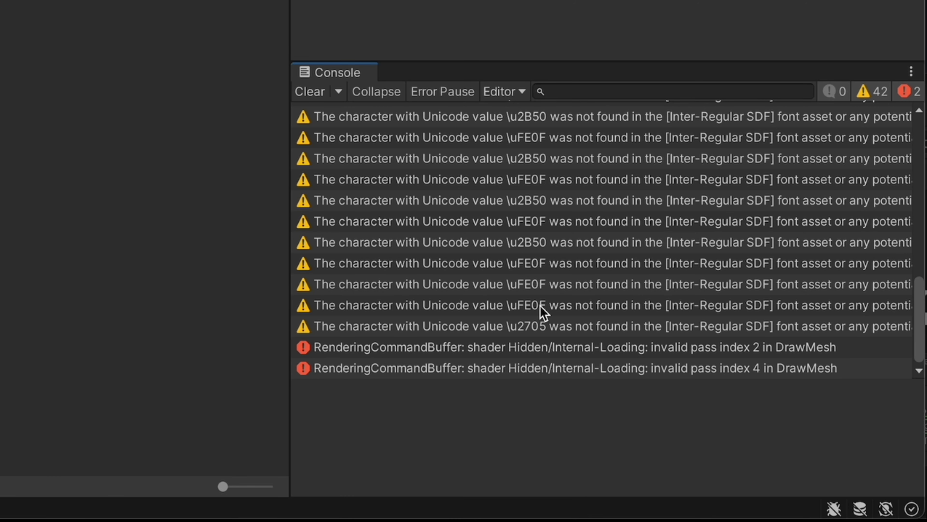
- Clear all Console messages, then bring up the Layers list
{"action": "left_click", "coordinate": [307, 93]}
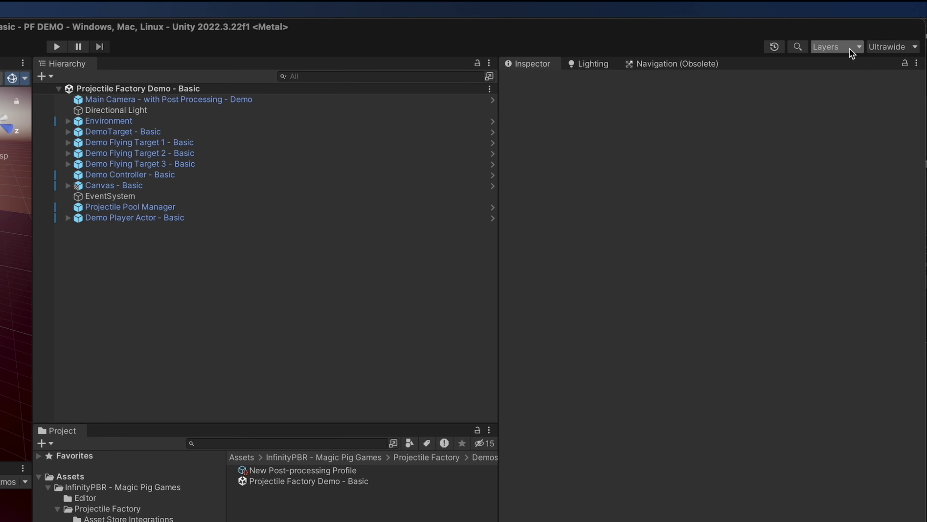
{"action": "left_click", "coordinate": [849, 49]}
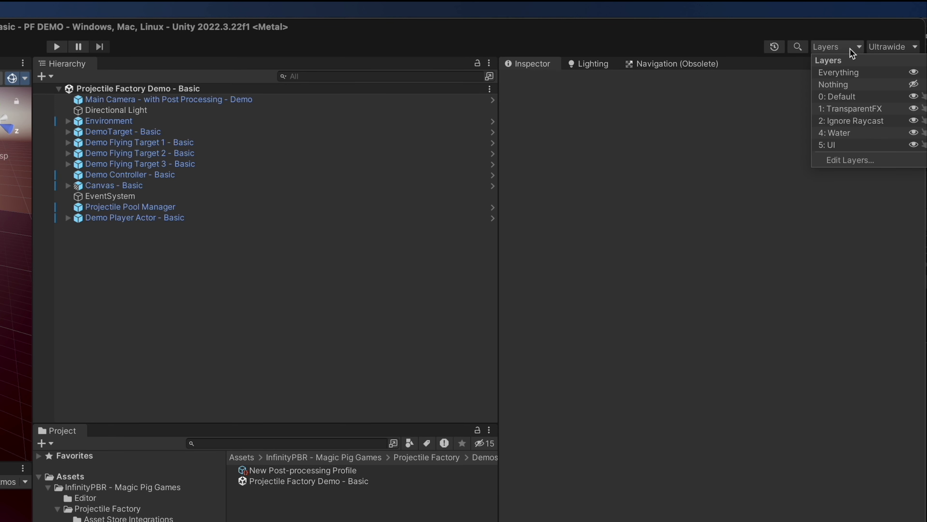
- Name User Layer 6 'Post Processing' and User Layer 7 'Projectile'
{"action": "left_click", "coordinate": [854, 160]}
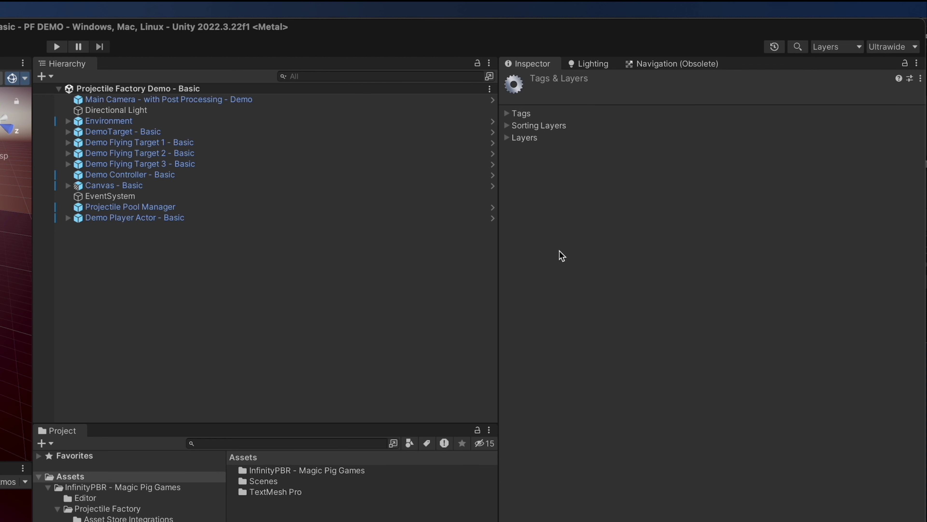
{"action": "left_click", "coordinate": [507, 139]}
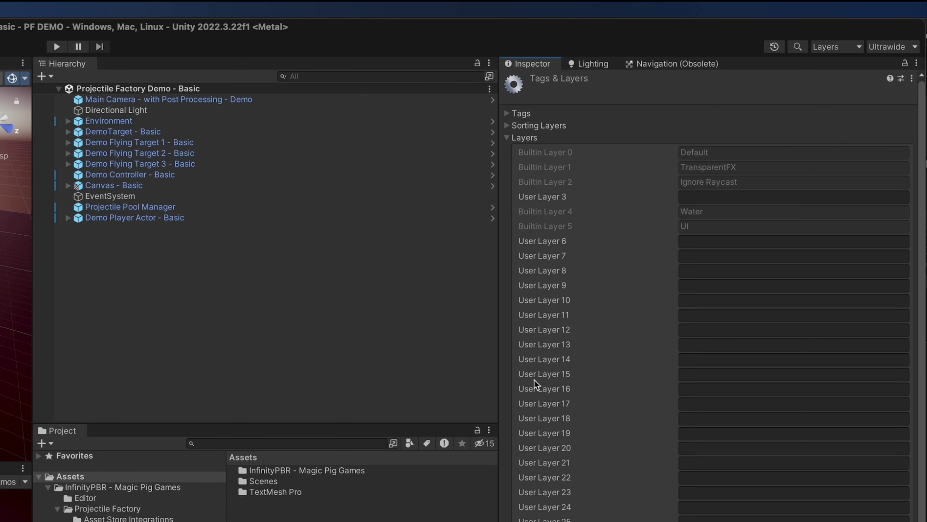
{"action": "left_click", "coordinate": [716, 243]}
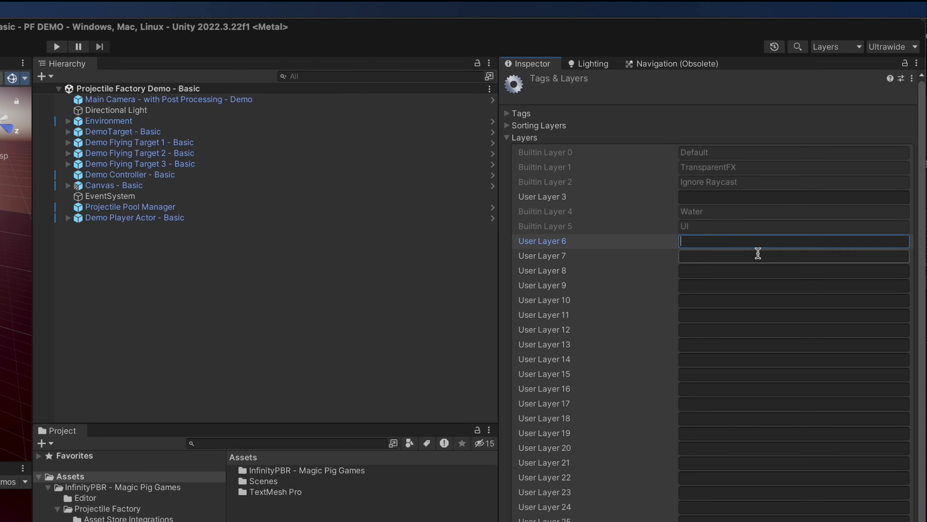
{"action": "type", "text": "Post Processing"}
{"action": "left_click", "coordinate": [758, 253]}
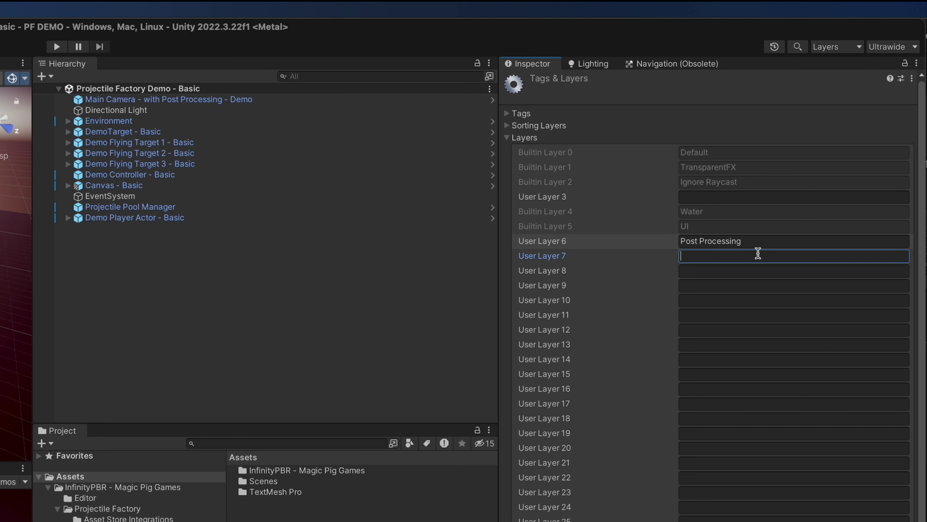
{"action": "type", "text": "Projectile"}
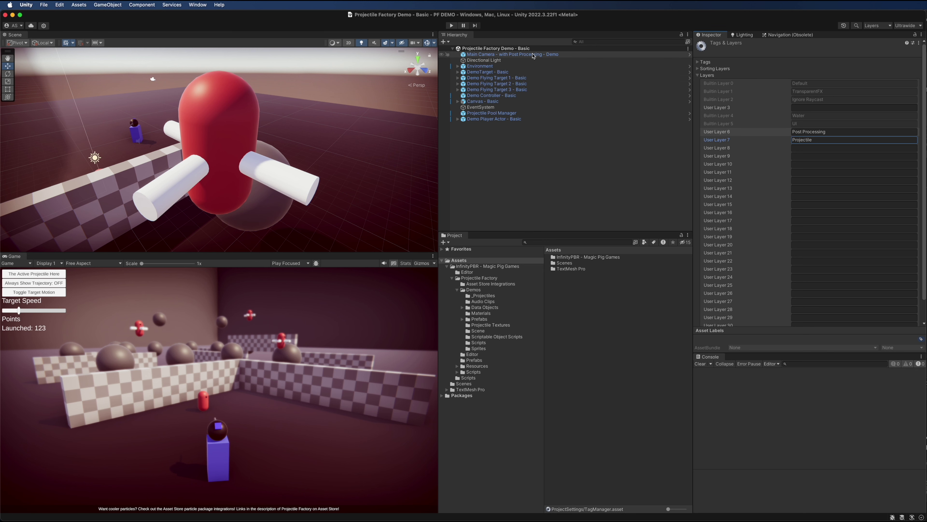
- Put the Main Camera on the Post Processing layer
{"action": "left_click", "coordinate": [500, 55]}
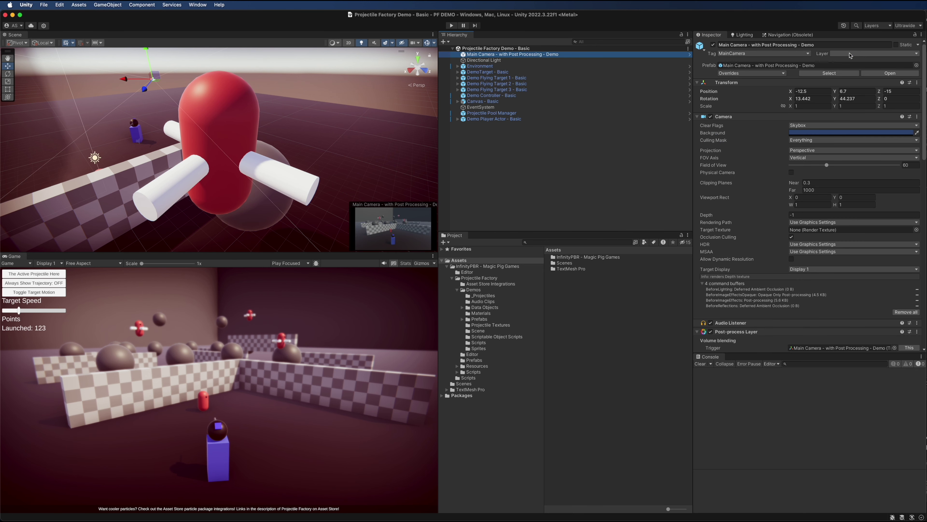
{"action": "left_click", "coordinate": [851, 54]}
{"action": "left_click", "coordinate": [868, 54]}
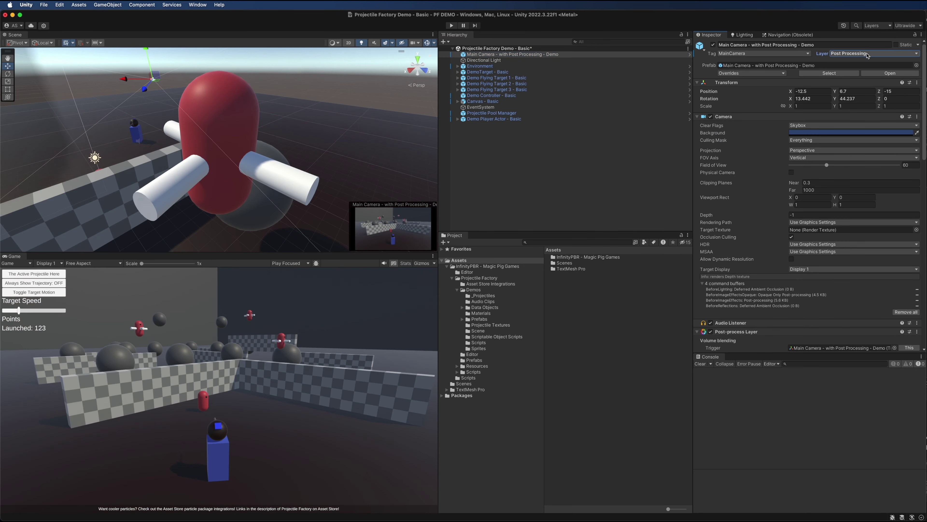
{"action": "scroll", "coordinate": [755, 150], "scroll_direction": "down", "scroll_amount": 10}
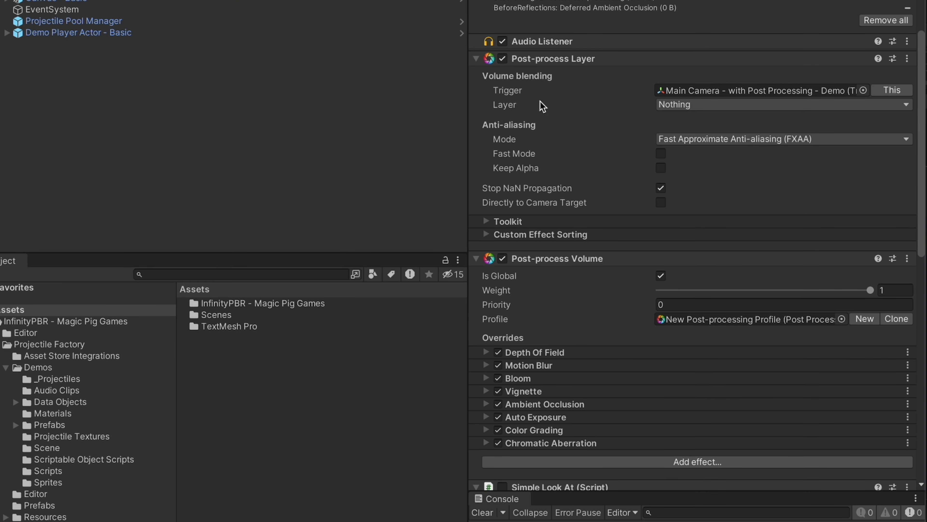
- Set the Post-process Layer's Volume blending Layer on the Main Camera to Post Processing
{"action": "left_click", "coordinate": [708, 106]}
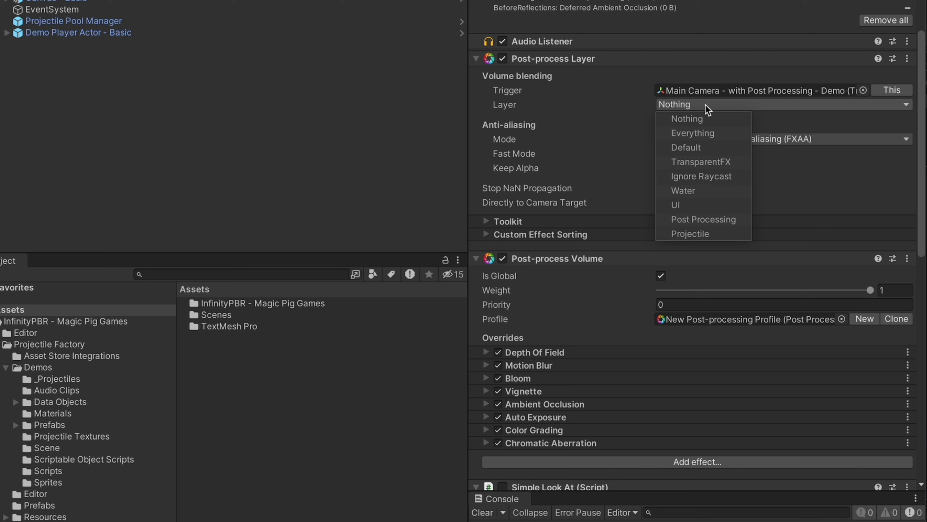
{"action": "left_click", "coordinate": [707, 220]}
{"action": "left_click", "coordinate": [588, 118]}
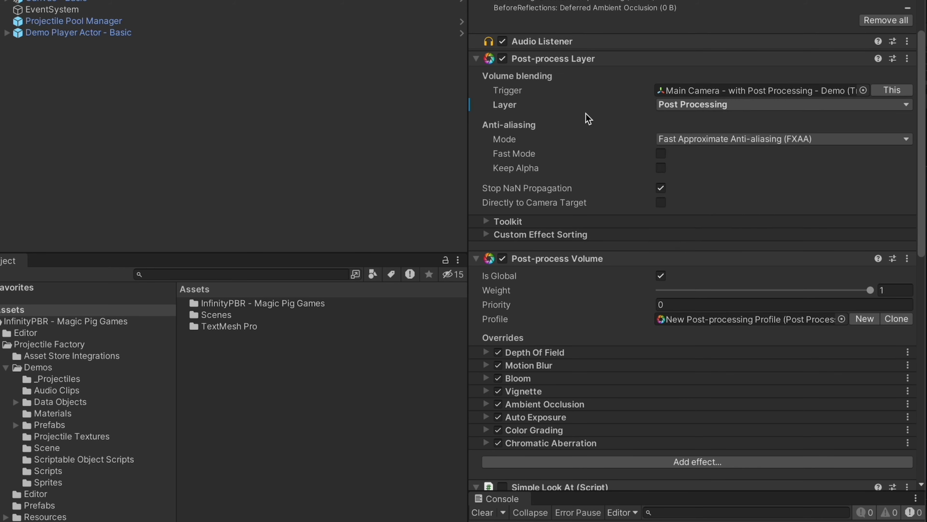
{"action": "scroll", "coordinate": [599, 143], "scroll_direction": "up", "scroll_amount": 10}
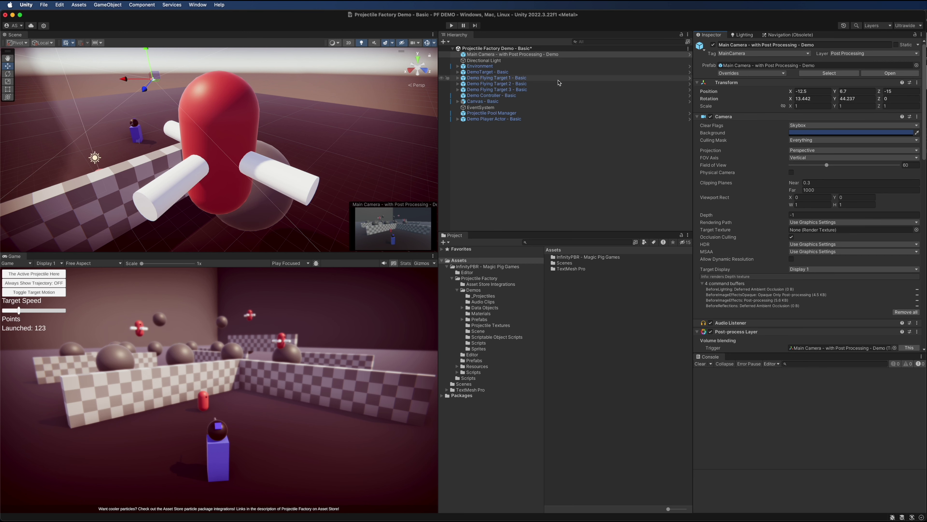
- Open the _Projectiles folder, select Cold Beam and view its Layer options, leaving Post Processing
{"action": "left_click", "coordinate": [484, 296]}
{"action": "left_click", "coordinate": [575, 277]}
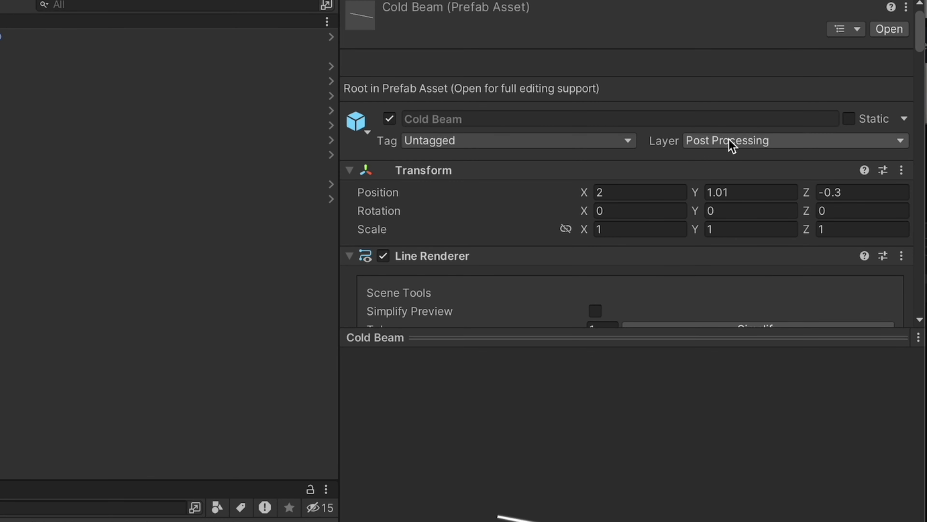
{"action": "left_click", "coordinate": [732, 146]}
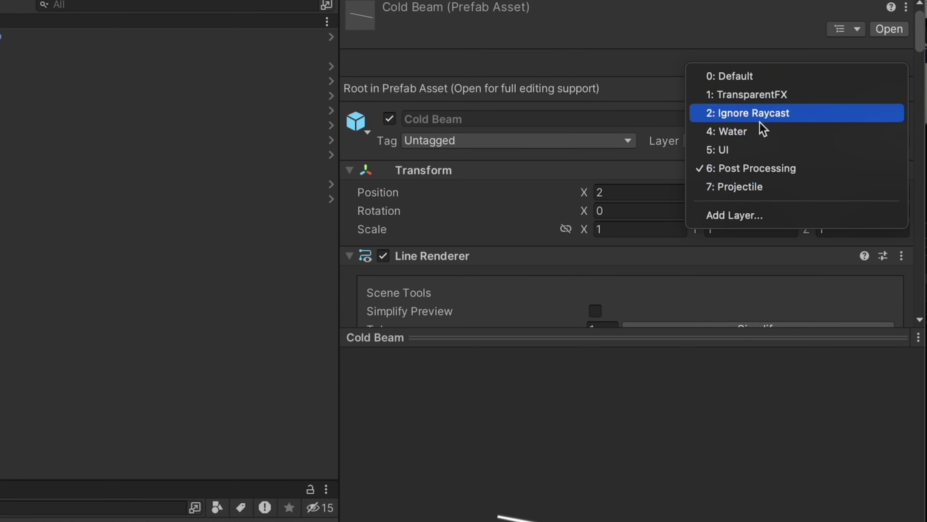
{"action": "left_click", "coordinate": [637, 94]}
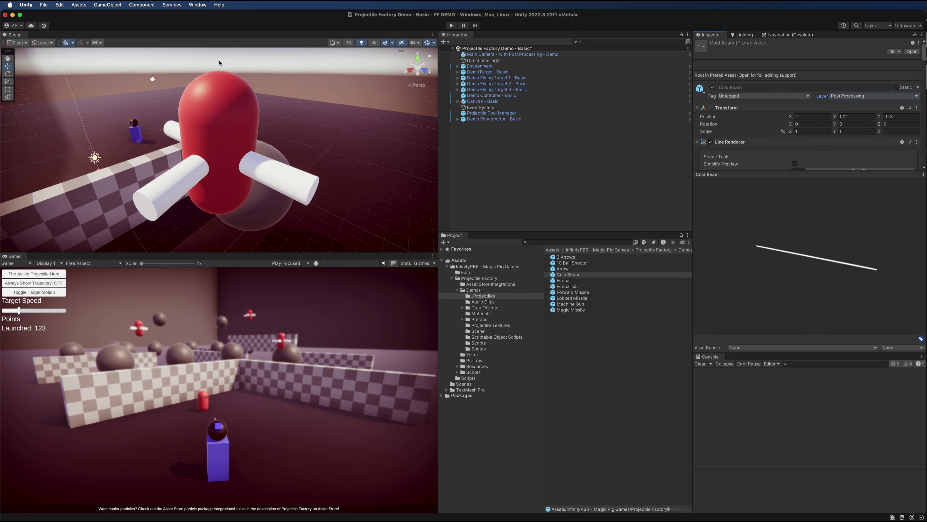
- Run Set Layer of all Projectiles with Projectile as the target layer, then enter Play mode
{"action": "left_click", "coordinate": [200, 4]}
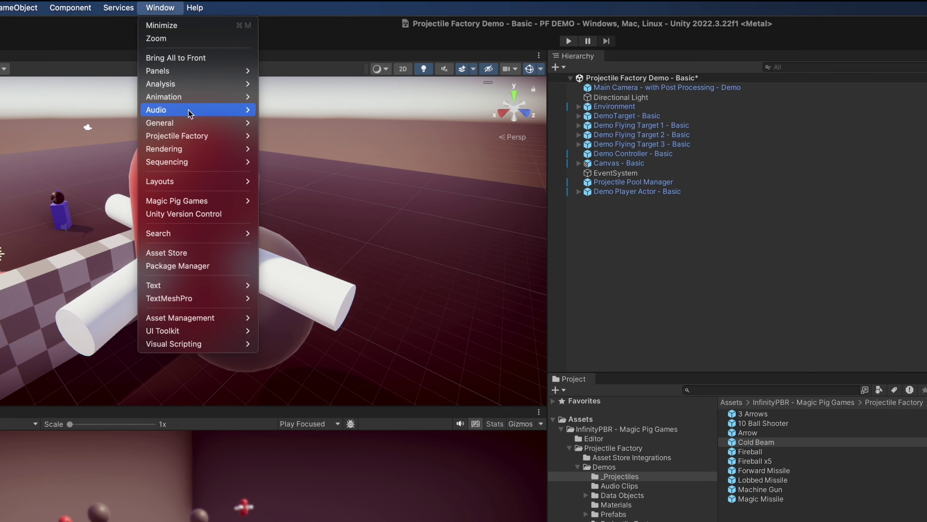
{"action": "mouse_move", "coordinate": [209, 85]}
{"action": "mouse_move", "coordinate": [313, 167]}
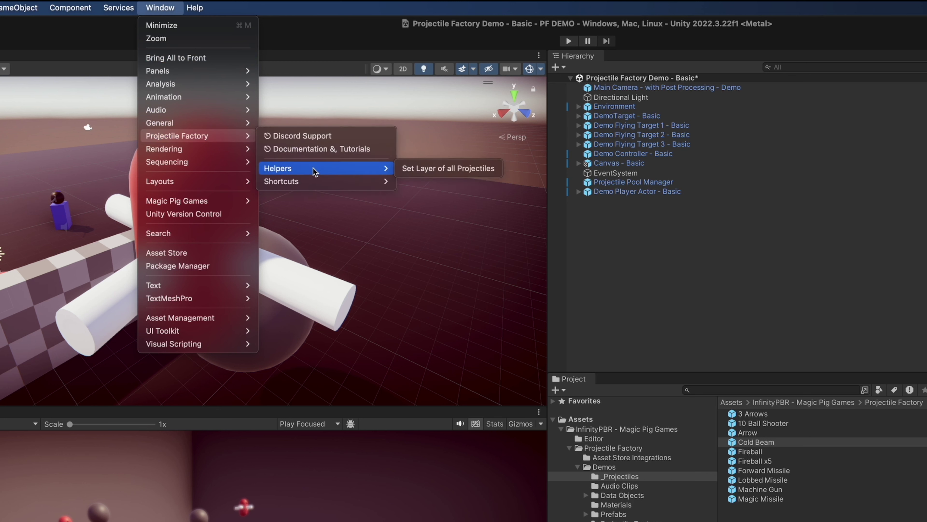
{"action": "left_click", "coordinate": [429, 168]}
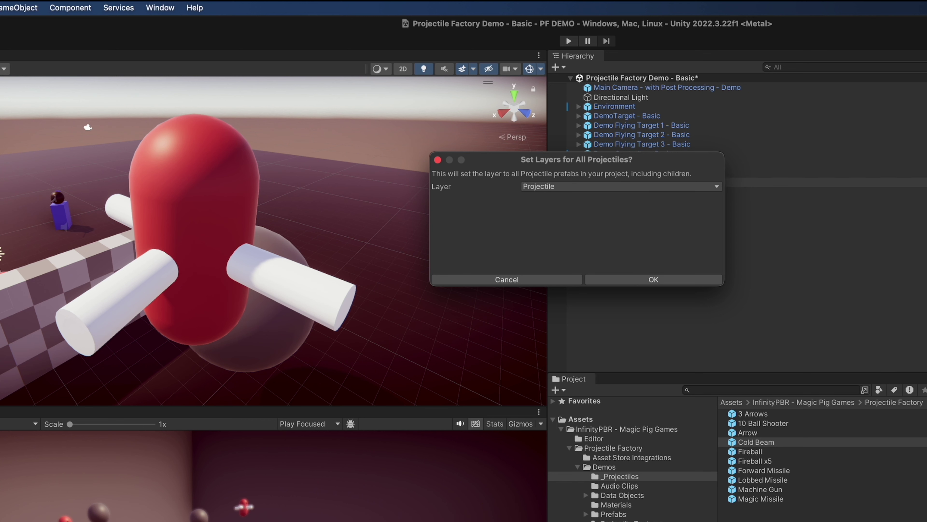
{"action": "left_click", "coordinate": [551, 189]}
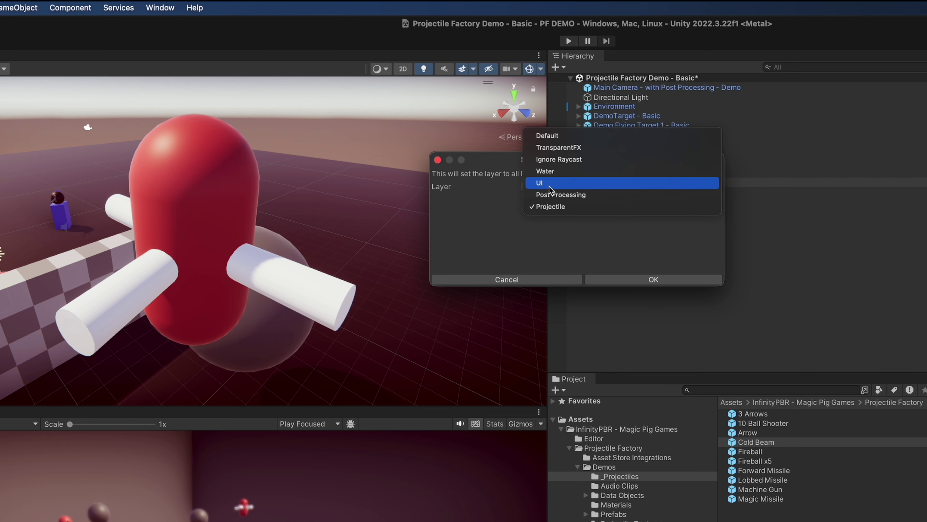
{"action": "left_click", "coordinate": [503, 219]}
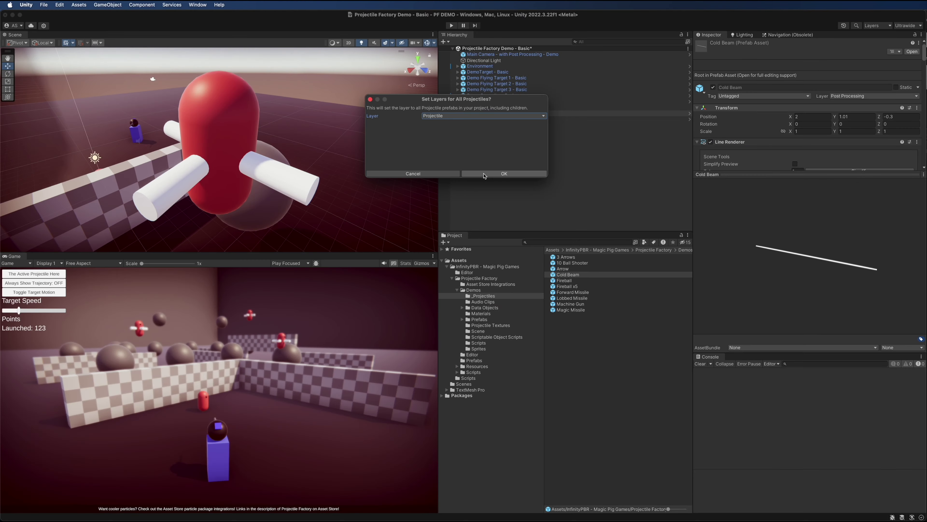
{"action": "left_click", "coordinate": [622, 281]}
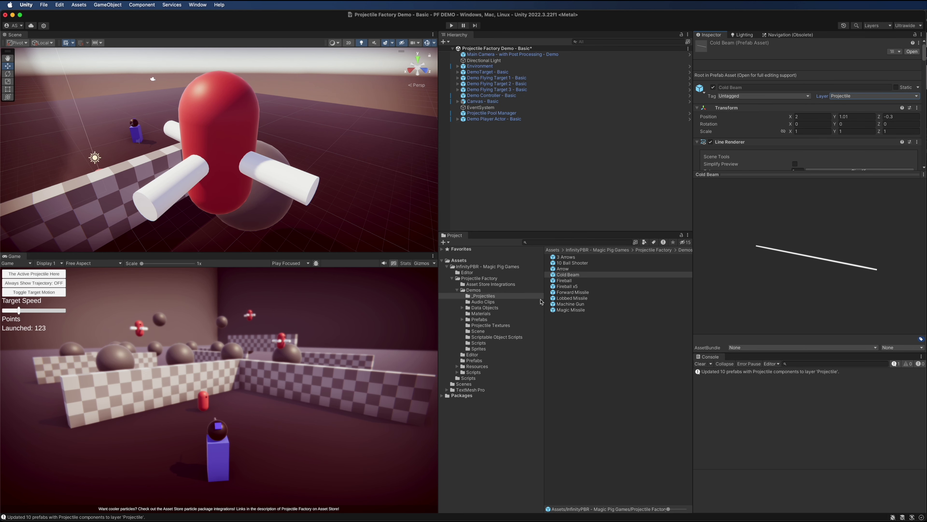
{"action": "key", "text": "super+p"}
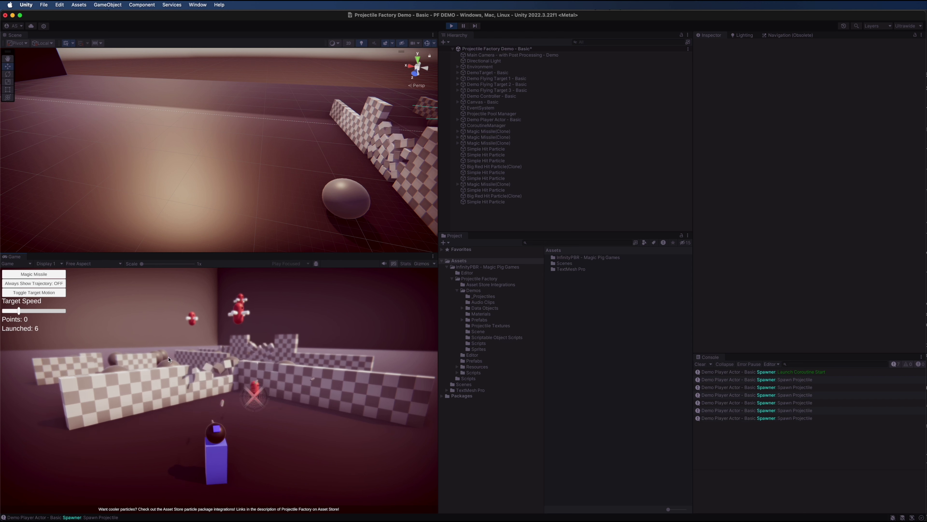
- Fire at the targets while aiming left, then cycle to Fireball x5 and fire it
{"action": "scroll", "coordinate": [172, 366], "scroll_direction": "down", "scroll_amount": 1}
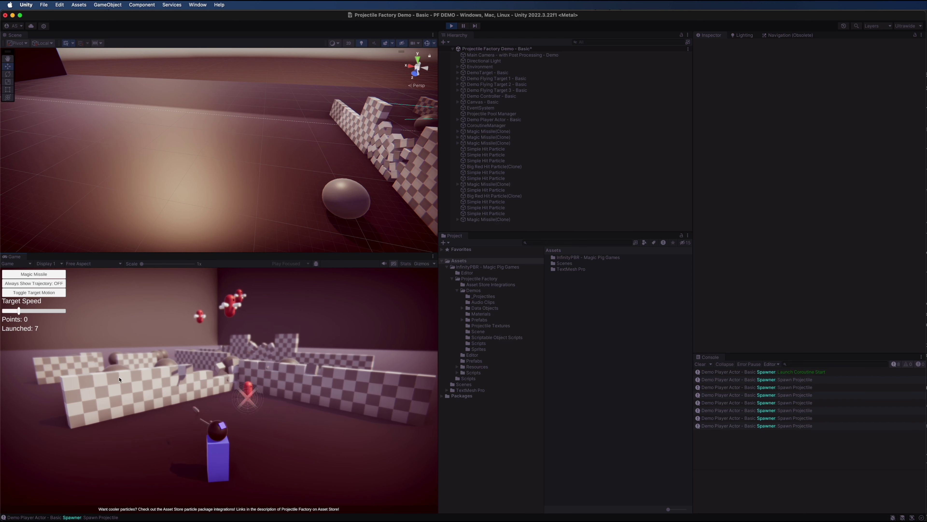
{"action": "left_click", "coordinate": [177, 378]}
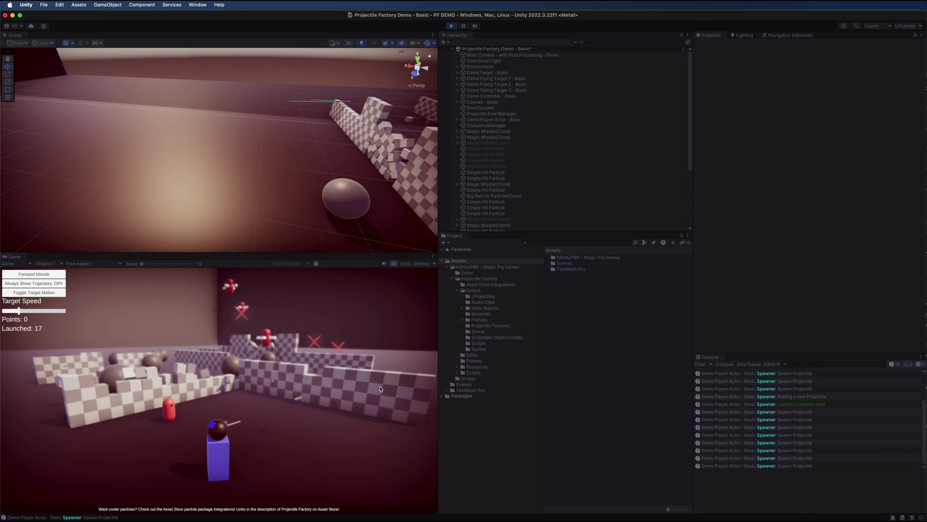
{"action": "left_click_drag", "start_coordinate": [380, 388], "coordinate": [123, 389]}
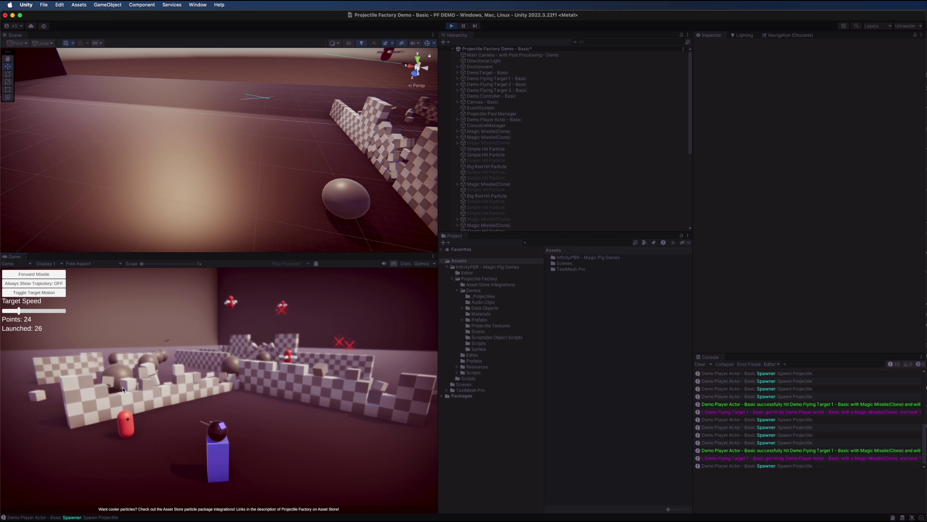
{"action": "left_click", "coordinate": [37, 274]}
{"action": "left_click", "coordinate": [42, 274]}
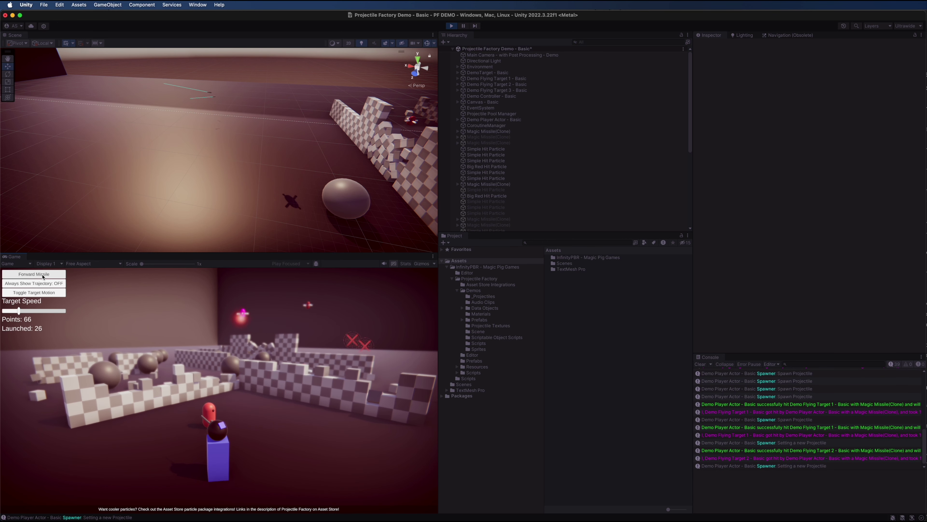
{"action": "left_click", "coordinate": [36, 274]}
{"action": "left_click", "coordinate": [43, 275]}
{"action": "left_click", "coordinate": [347, 288]}
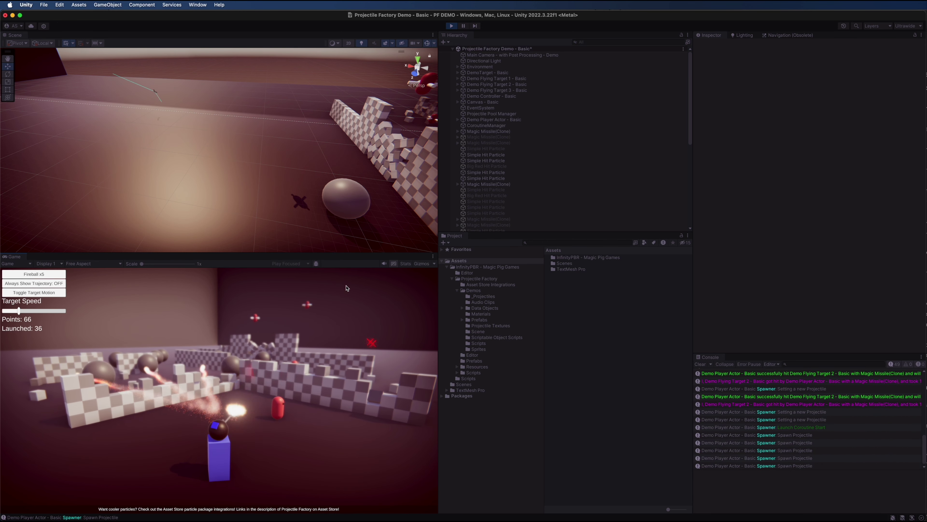
- Sweep the Cold Beam onto the magenta target, then spray Machine Gun shots across the targets
{"action": "left_click", "coordinate": [36, 273]}
{"action": "left_click", "coordinate": [296, 385]}
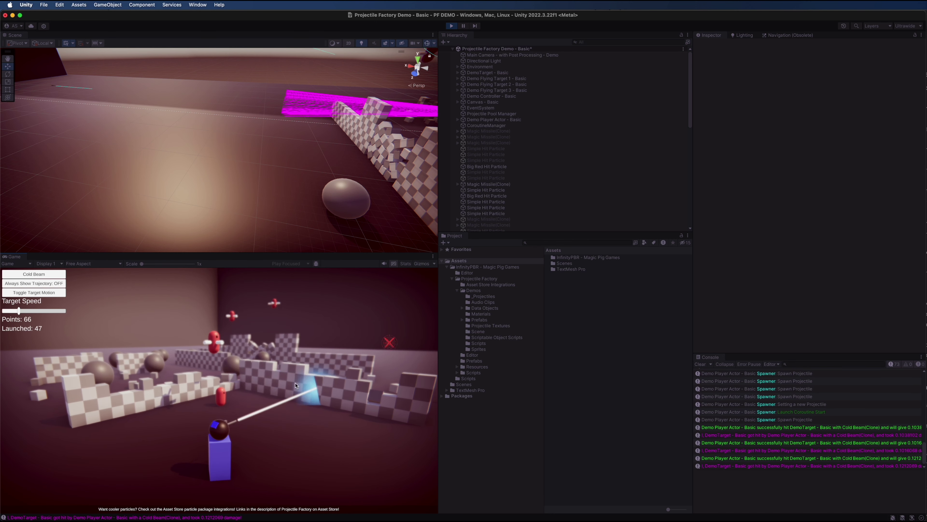
{"action": "mouse_move", "coordinate": [296, 385]}
{"action": "left_mouse_down"}
{"action": "mouse_move", "coordinate": [167, 383]}
{"action": "mouse_move", "coordinate": [183, 394]}
{"action": "mouse_move", "coordinate": [160, 395]}
{"action": "mouse_move", "coordinate": [252, 372]}
{"action": "mouse_move", "coordinate": [416, 379]}
{"action": "left_mouse_up"}
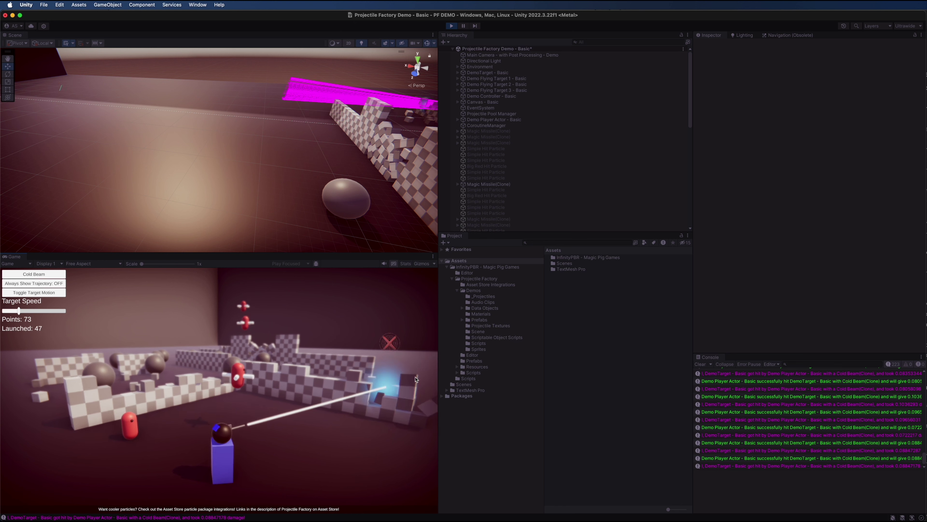
{"action": "left_click", "coordinate": [34, 274]}
{"action": "mouse_move", "coordinate": [234, 405]}
{"action": "left_mouse_down"}
{"action": "mouse_move", "coordinate": [302, 378]}
{"action": "mouse_move", "coordinate": [152, 414]}
{"action": "mouse_move", "coordinate": [252, 382]}
{"action": "mouse_move", "coordinate": [105, 413]}
{"action": "mouse_move", "coordinate": [255, 379]}
{"action": "mouse_move", "coordinate": [228, 353]}
{"action": "mouse_move", "coordinate": [282, 375]}
{"action": "mouse_move", "coordinate": [200, 413]}
{"action": "mouse_move", "coordinate": [245, 400]}
{"action": "mouse_move", "coordinate": [277, 415]}
{"action": "left_mouse_up"}
- Switch the projectile to Arrow, then 3 Arrows, and stop Play mode
{"action": "key", "text": "space"}
{"action": "key", "text": "space"}
{"action": "key", "text": "Right"}
{"action": "key", "text": "Right"}
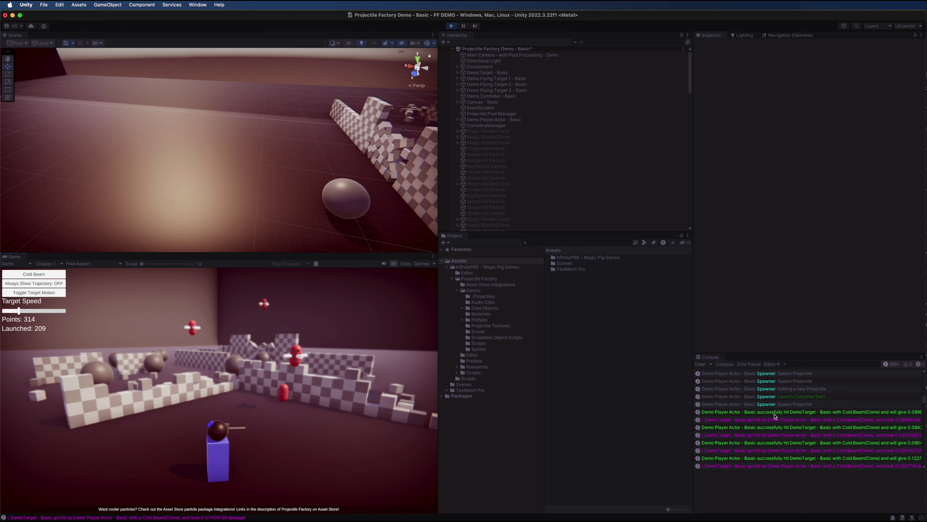
{"action": "key", "text": "super+p"}
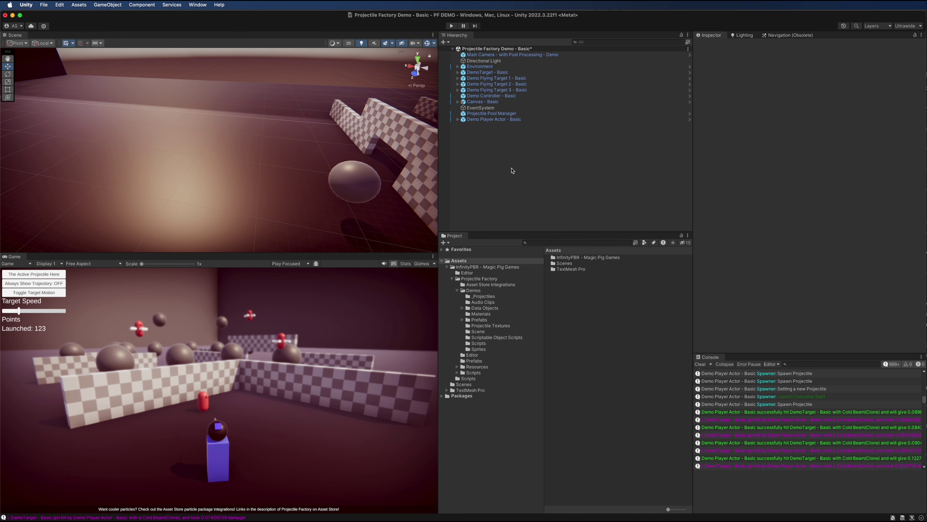
- Select Demo Player Actor - Basic and open ProjectileDemoActor.cs from a 'successfully hit' Console entry
{"action": "left_click", "coordinate": [506, 119]}
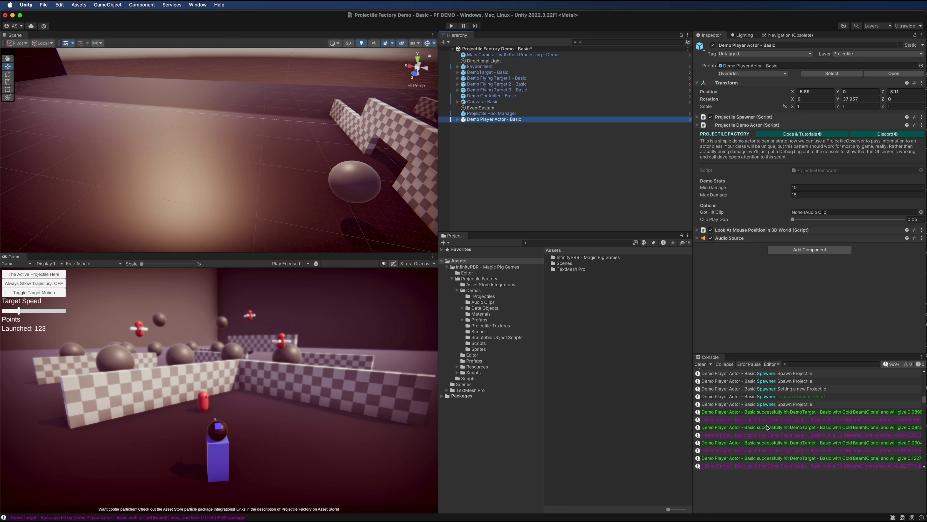
{"action": "double_click", "coordinate": [727, 412]}
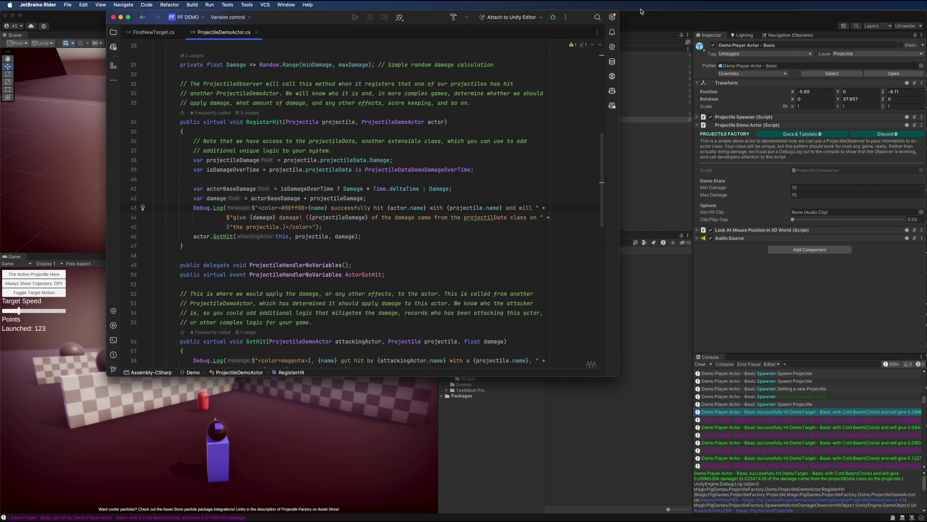
- Finish reviewing RegisterHit in Rider and return to the Unity window
{"action": "left_click", "coordinate": [649, 18]}
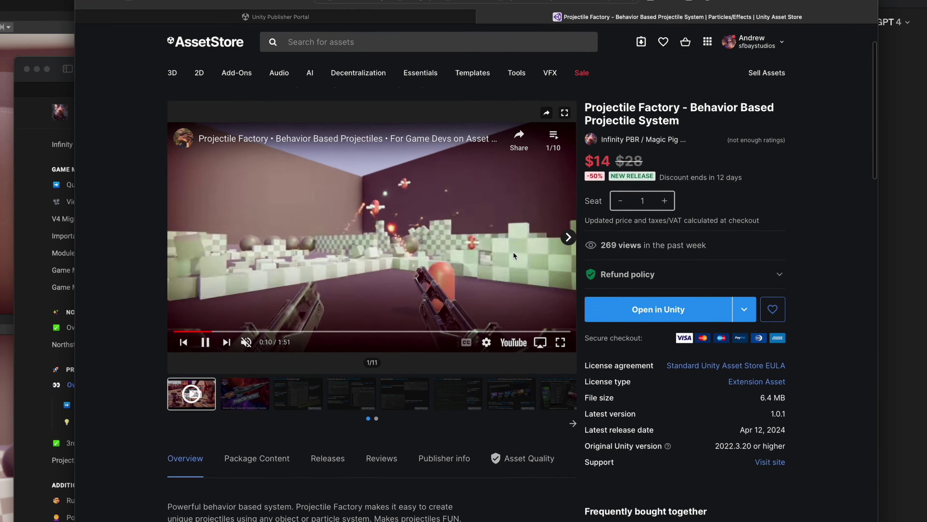
- Follow the Sci-FI Arsenal link under Free Integrations to the Archanor VFX Sci-Fi Arsenal product page
{"action": "scroll", "coordinate": [510, 252], "scroll_direction": "down", "scroll_amount": 15}
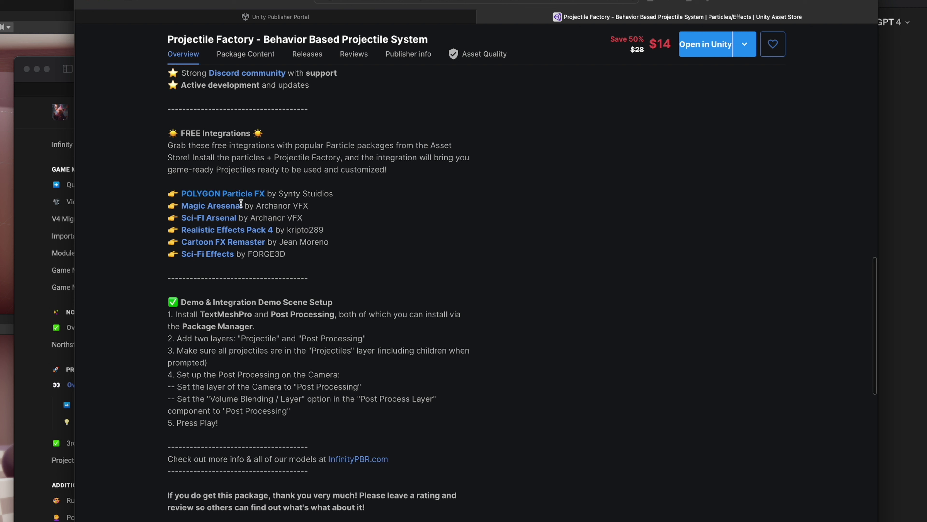
{"action": "left_click", "coordinate": [224, 218]}
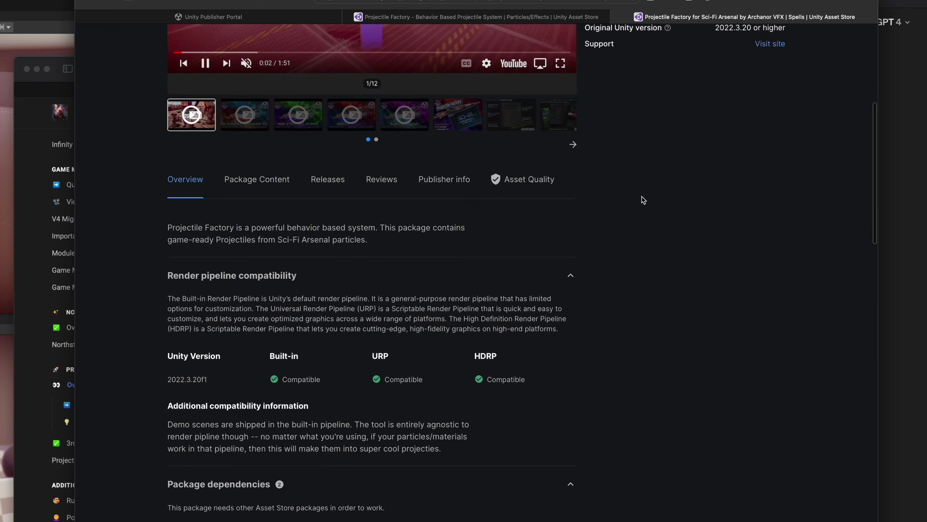
{"action": "scroll", "coordinate": [641, 199], "scroll_direction": "down", "scroll_amount": 10}
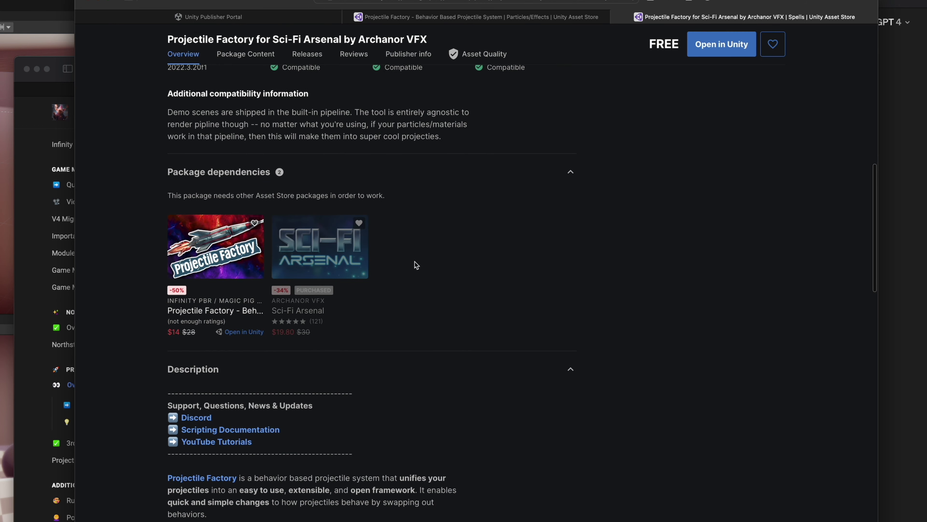
{"action": "left_click", "coordinate": [312, 245]}
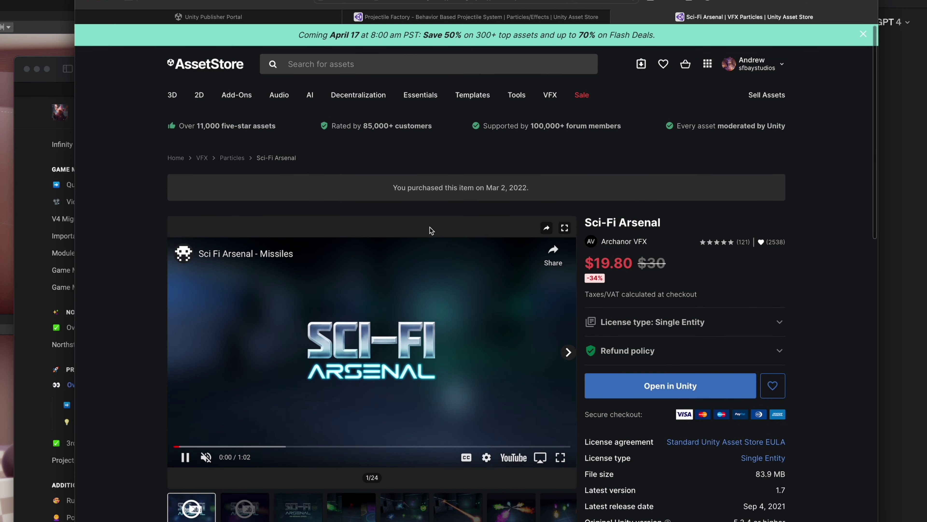
{"action": "scroll", "coordinate": [584, 230], "scroll_direction": "down", "scroll_amount": 5}
{"action": "scroll", "coordinate": [697, 225], "scroll_direction": "up", "scroll_amount": 4}
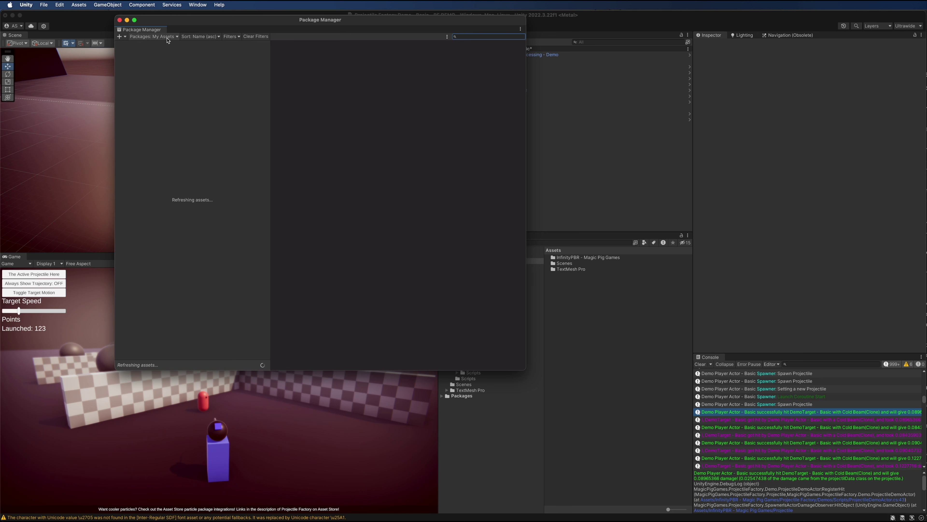
- Filter Package Manager to My Assets, search 'sci-fi arsenal', select Sci-Fi Arsenal and start its import
{"action": "left_click", "coordinate": [158, 40]}
{"action": "left_click", "coordinate": [153, 46]}
{"action": "left_click", "coordinate": [483, 38]}
{"action": "type", "text": "sci-fi arsenal"}
{"action": "left_click", "coordinate": [144, 54]}
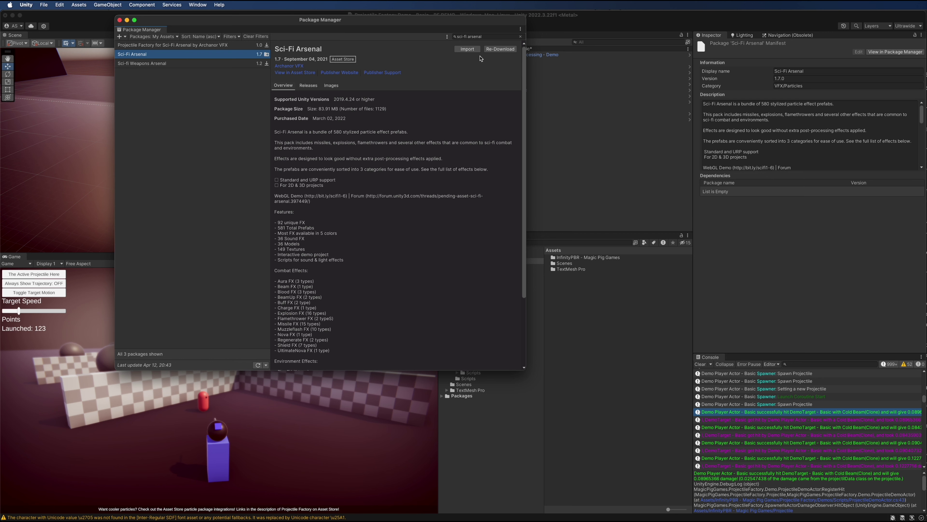
{"action": "left_click", "coordinate": [461, 50]}
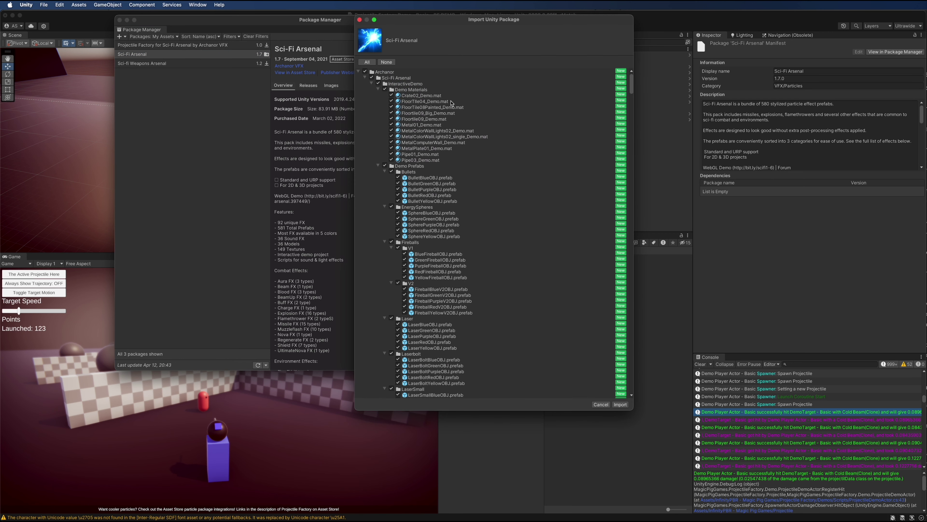
- Import Sci-Fi Arsenal without Demo Scenes, Demo Scripts, Documentation.pdf or the URP Upgrade package
{"action": "scroll", "coordinate": [571, 126], "scroll_direction": "down", "scroll_amount": 20}
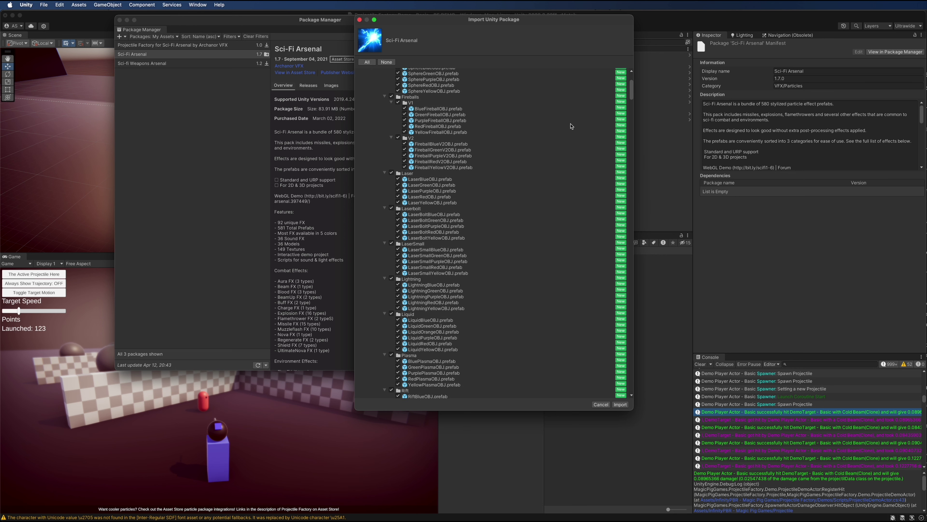
{"action": "scroll", "coordinate": [431, 125], "scroll_direction": "down", "scroll_amount": 7}
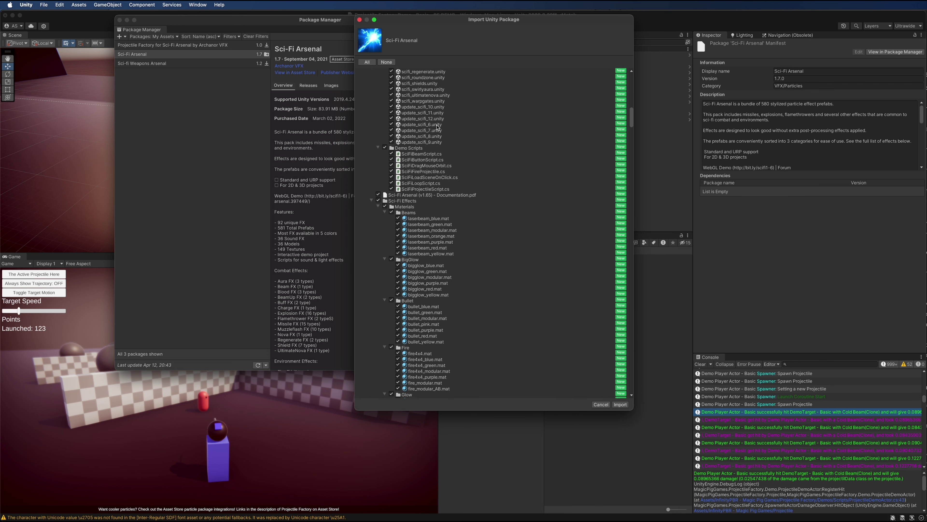
{"action": "scroll", "coordinate": [438, 127], "scroll_direction": "up", "scroll_amount": 8}
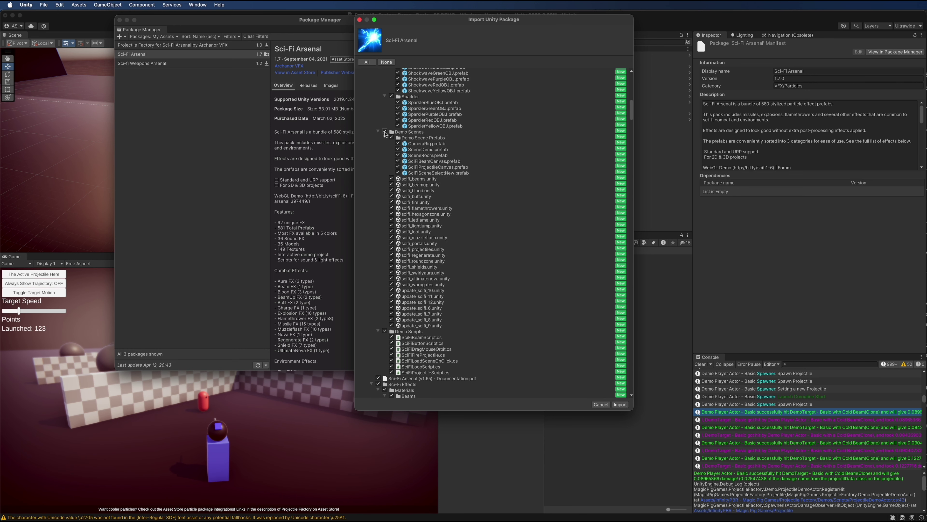
{"action": "left_click", "coordinate": [385, 132]}
{"action": "left_click", "coordinate": [378, 132]}
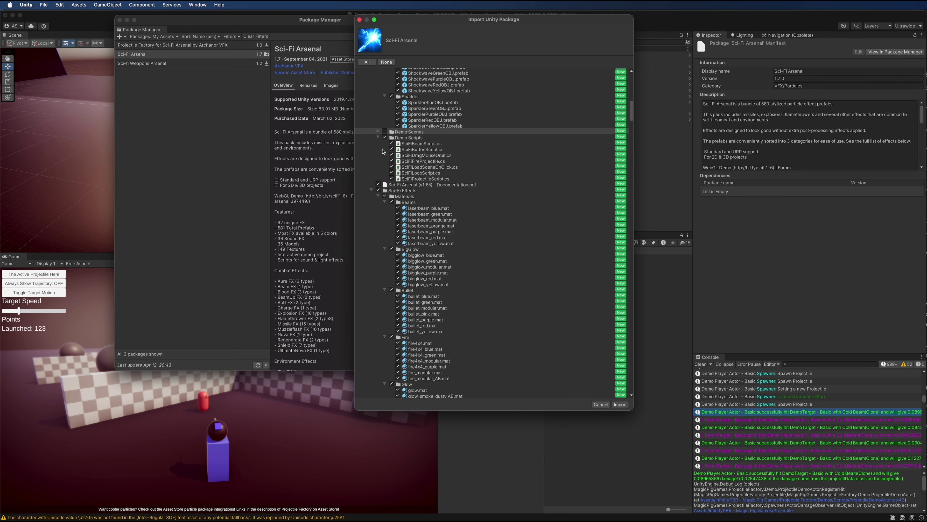
{"action": "left_click", "coordinate": [385, 137]}
{"action": "left_click", "coordinate": [378, 137]}
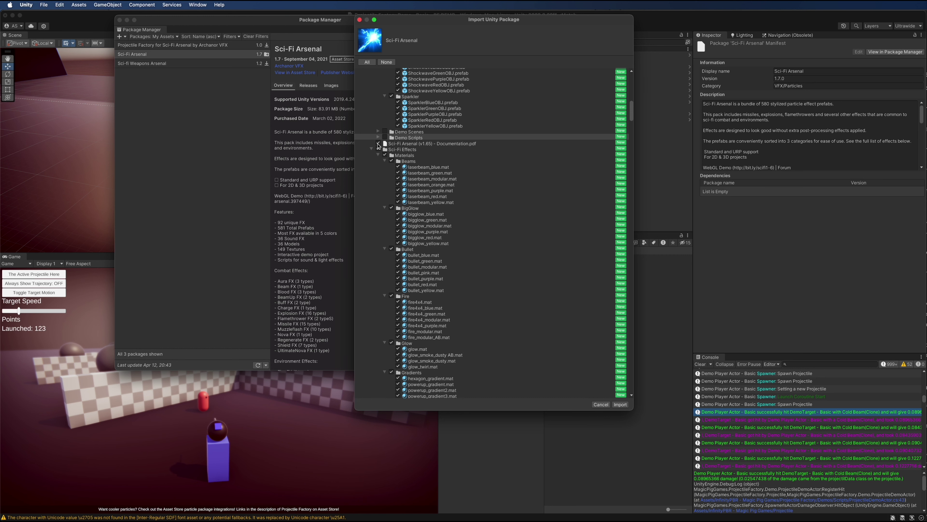
{"action": "left_click", "coordinate": [379, 144]}
{"action": "left_click", "coordinate": [371, 149]}
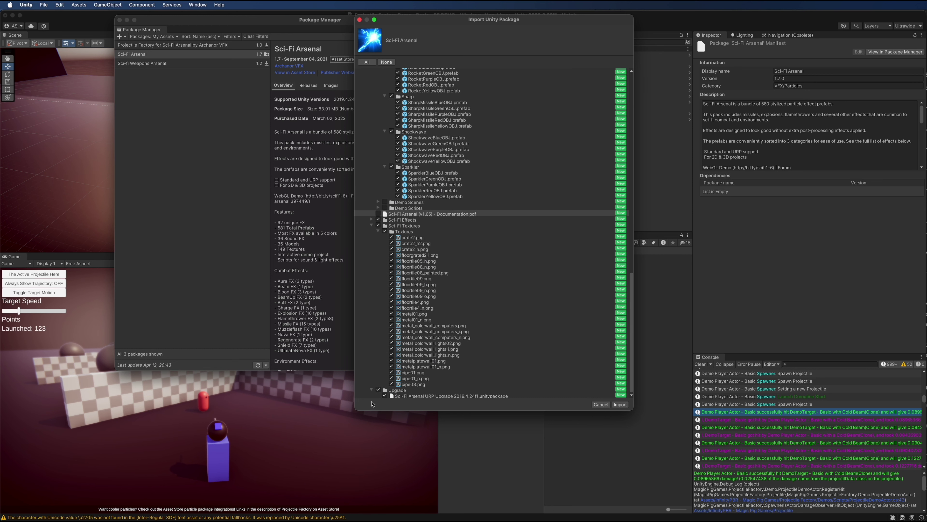
{"action": "left_click", "coordinate": [378, 390]}
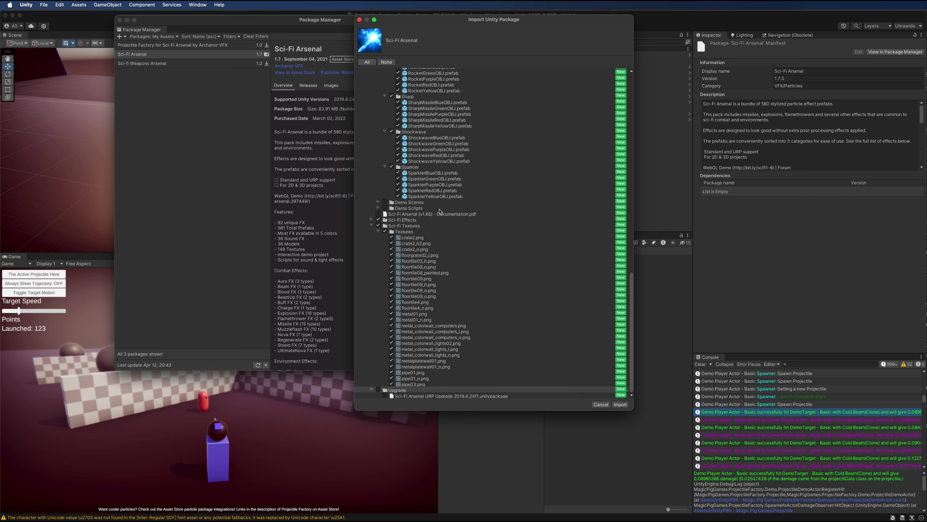
{"action": "left_click", "coordinate": [620, 404]}
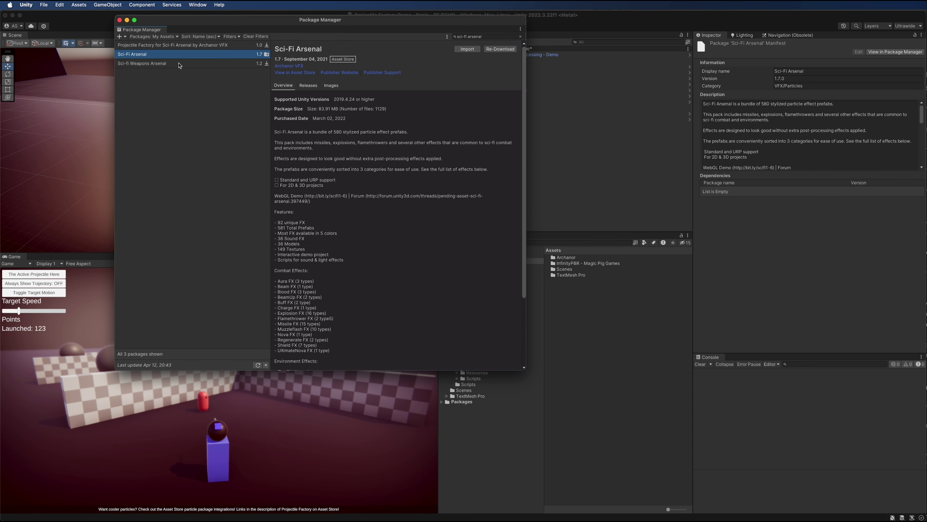
- Select Projectile Factory for Sci-Fi Arsenal and import all of its files
{"action": "left_click", "coordinate": [149, 46]}
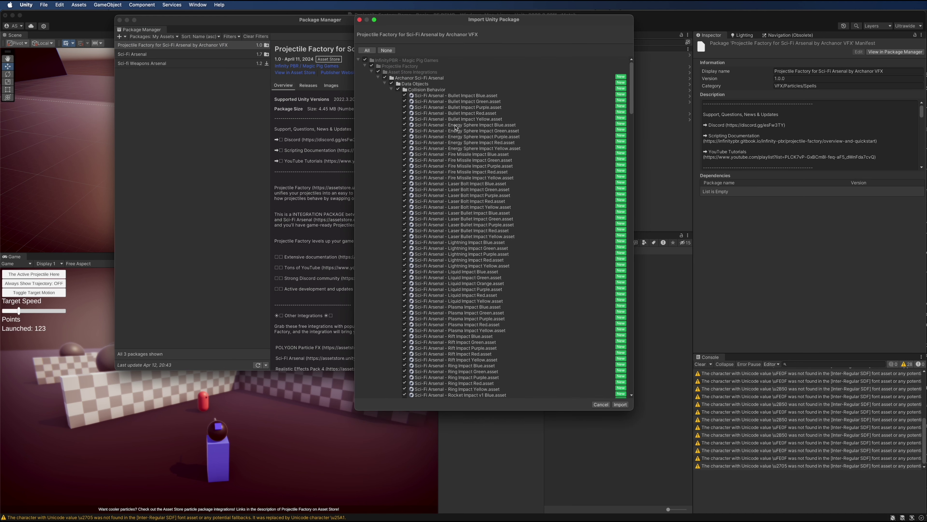
{"action": "scroll", "coordinate": [504, 102], "scroll_direction": "down", "scroll_amount": 20}
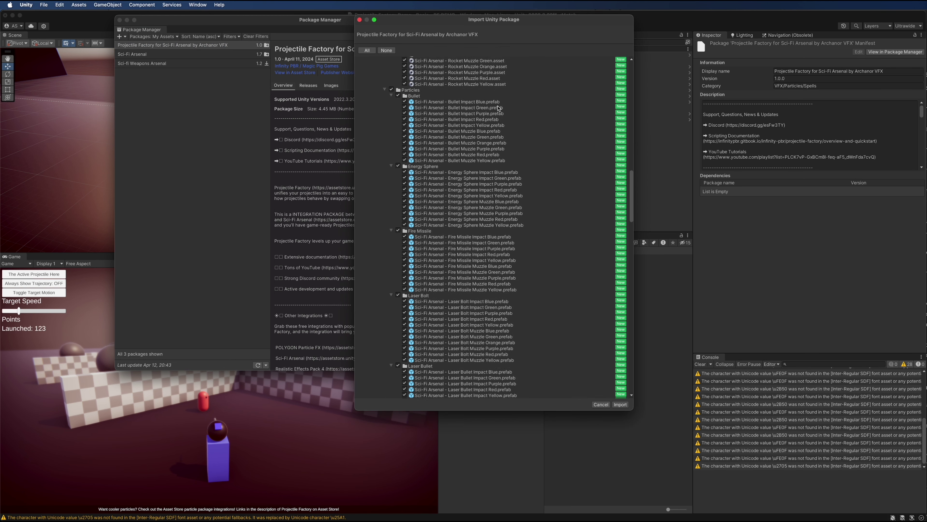
{"action": "scroll", "coordinate": [499, 107], "scroll_direction": "down", "scroll_amount": 20}
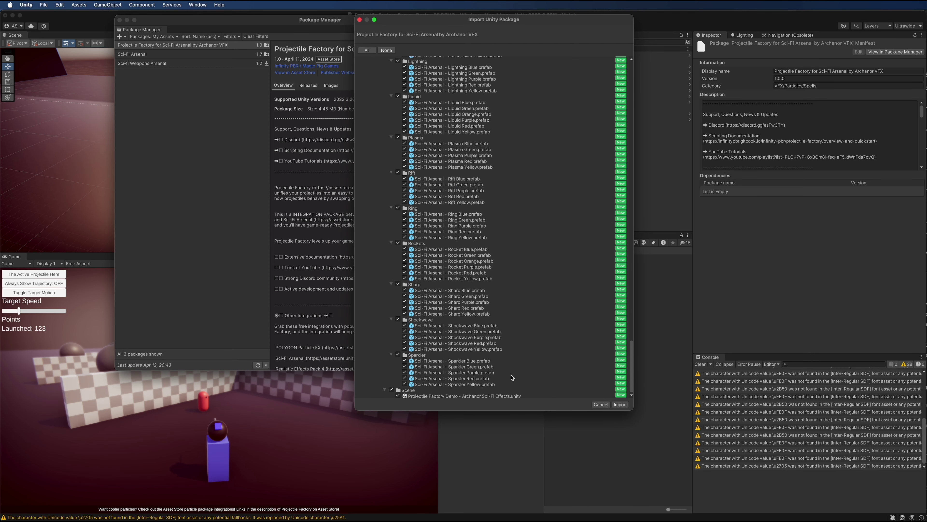
{"action": "left_click", "coordinate": [621, 404]}
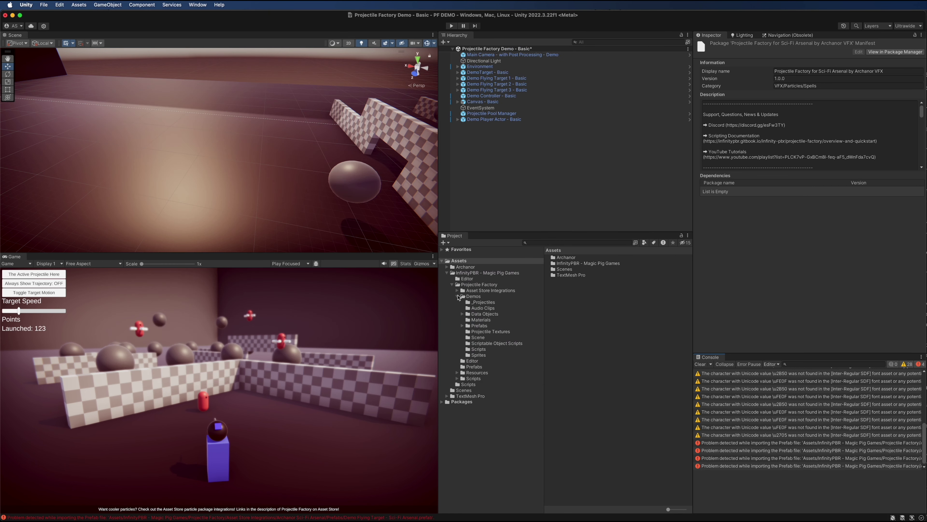
- Expand Asset Store Integrations > Archanor Sci-Fi Arsenal, clear the console log, and reveal its scene asset
{"action": "left_click", "coordinate": [456, 290]}
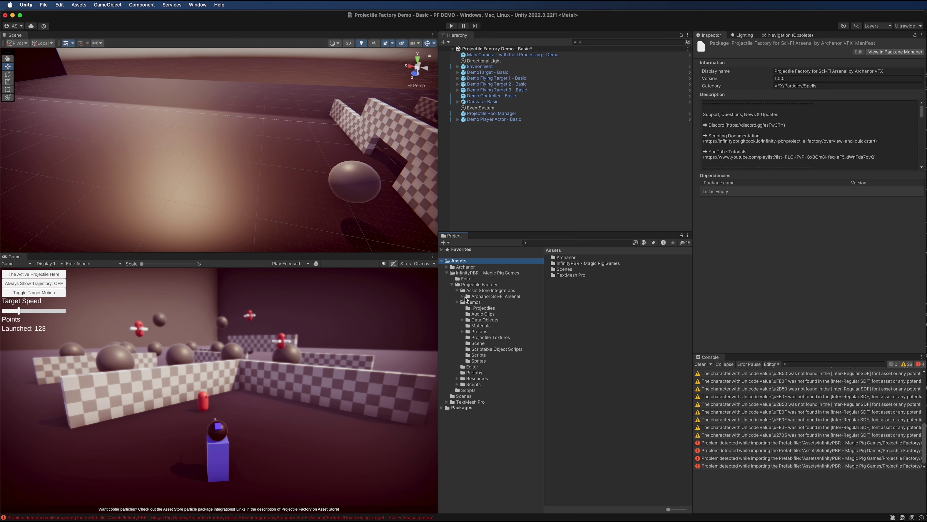
{"action": "left_click", "coordinate": [462, 297]}
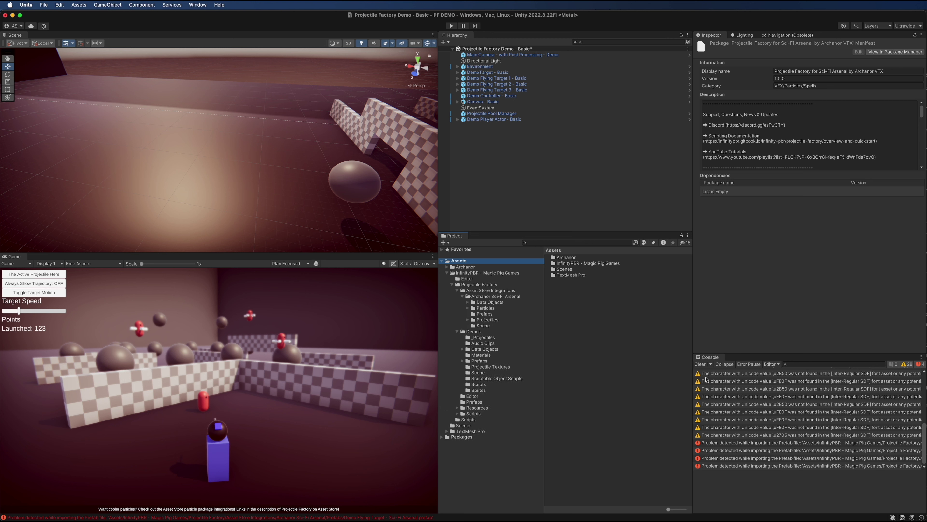
{"action": "left_click", "coordinate": [700, 364]}
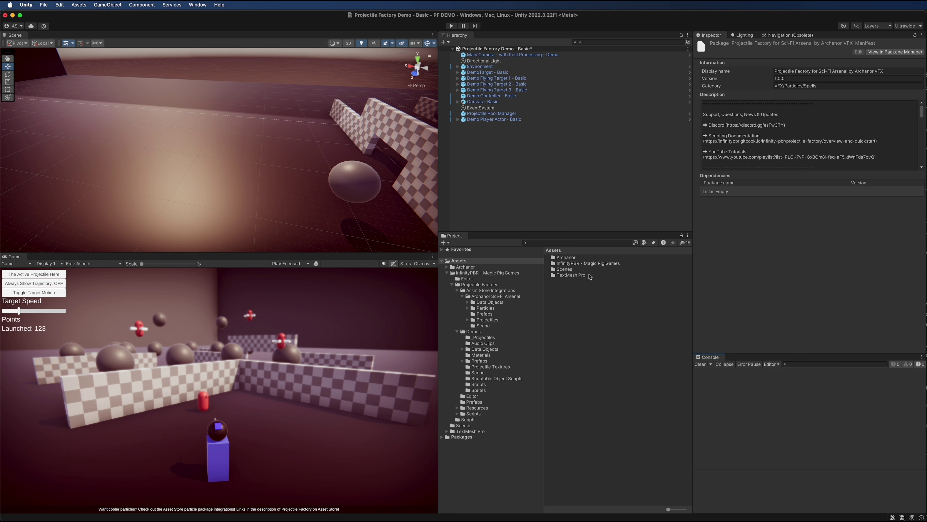
{"action": "left_click", "coordinate": [481, 326]}
- Open the Archanor Sci-Fi Effects demo scene and expand the Projectiles folder to the Bullet prefabs
{"action": "double_click", "coordinate": [606, 257]}
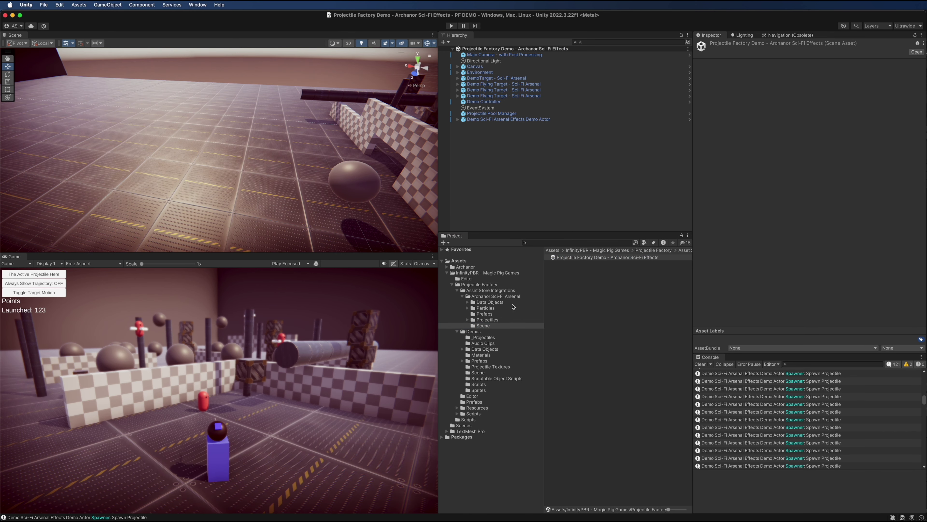
{"action": "left_click", "coordinate": [468, 320]}
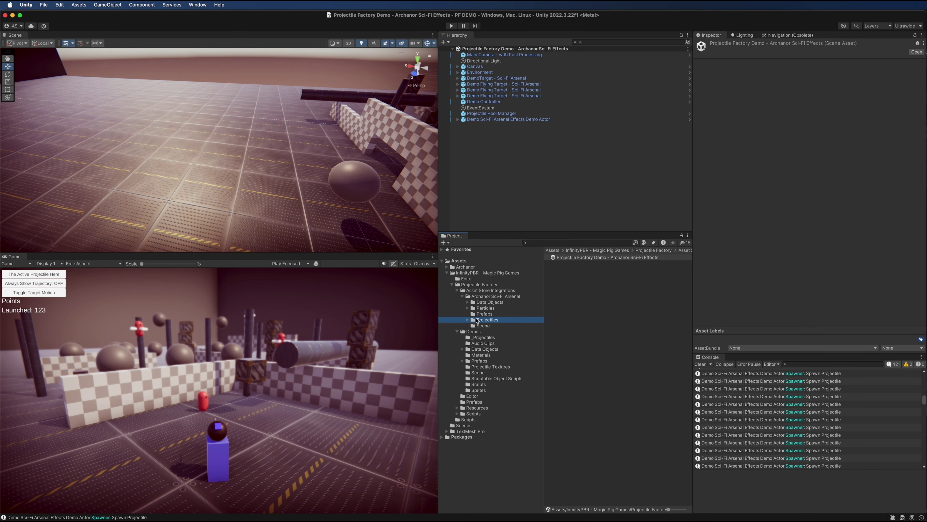
{"action": "left_click", "coordinate": [467, 320]}
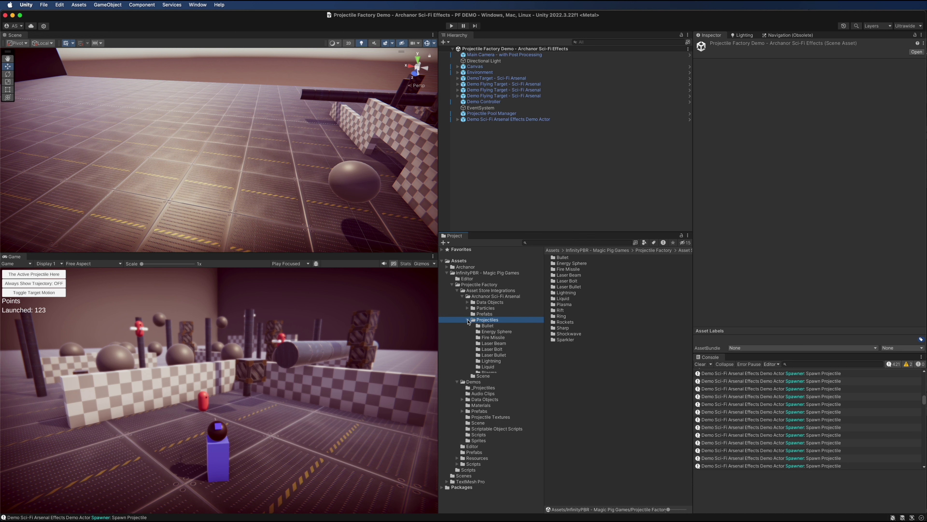
{"action": "left_click", "coordinate": [471, 326]}
- Browse the Fire Missile, Laser Bolt, Liquid, Rift, Sharp and Sparkler folders, then select Sci-Fi Arsenal - Bullet Blue
{"action": "left_click", "coordinate": [502, 337]}
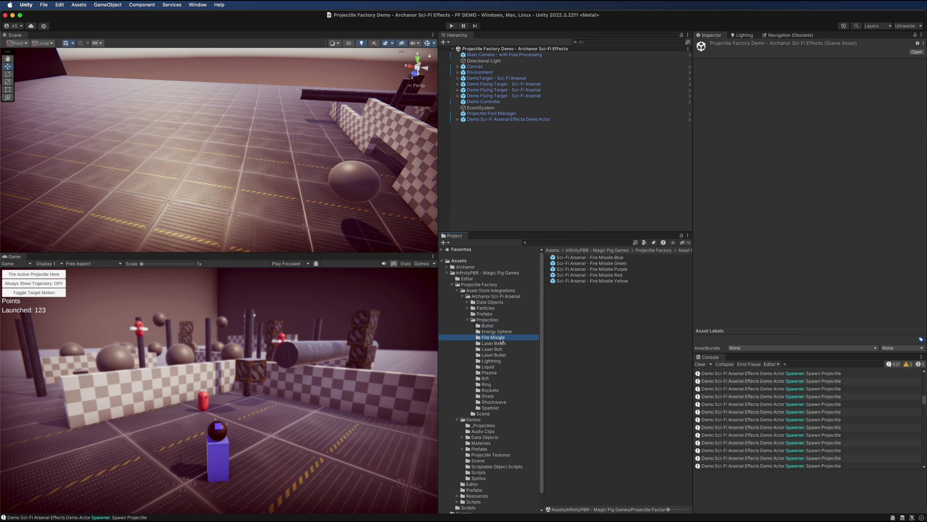
{"action": "left_click", "coordinate": [493, 350]}
{"action": "left_click", "coordinate": [491, 367]}
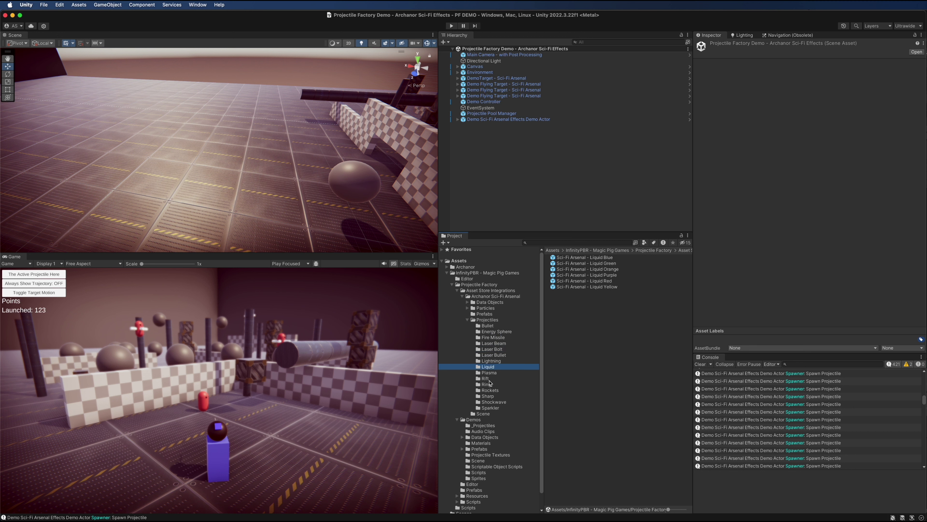
{"action": "left_click", "coordinate": [490, 380]}
{"action": "left_click", "coordinate": [499, 396]}
{"action": "left_click", "coordinate": [500, 407]}
{"action": "left_click", "coordinate": [491, 326]}
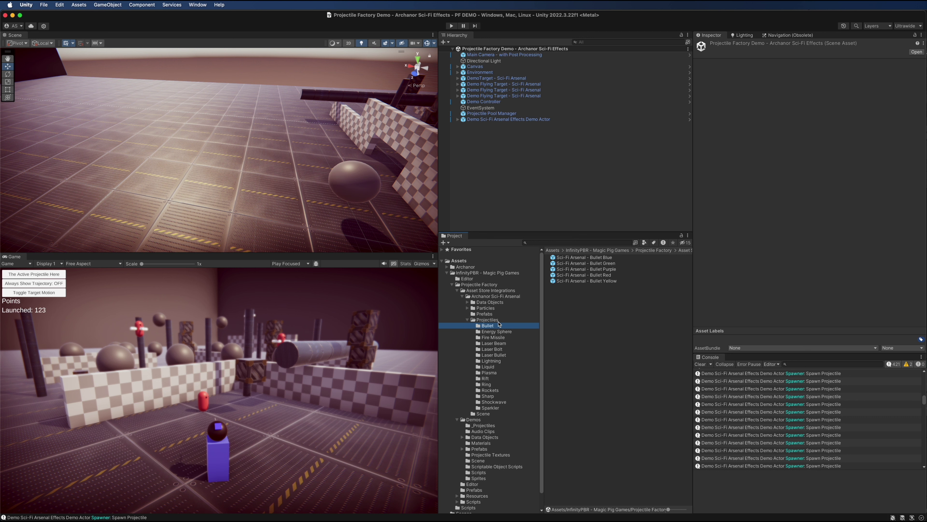
{"action": "left_click", "coordinate": [579, 257]}
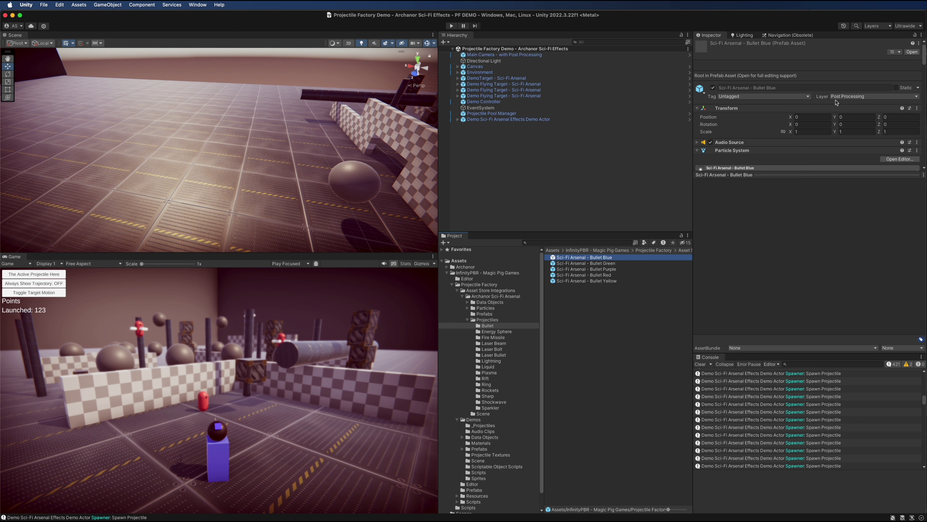
- Check the Bullet Blue prefab's Layer list, leaving it on Post Processing
{"action": "left_click", "coordinate": [858, 99]}
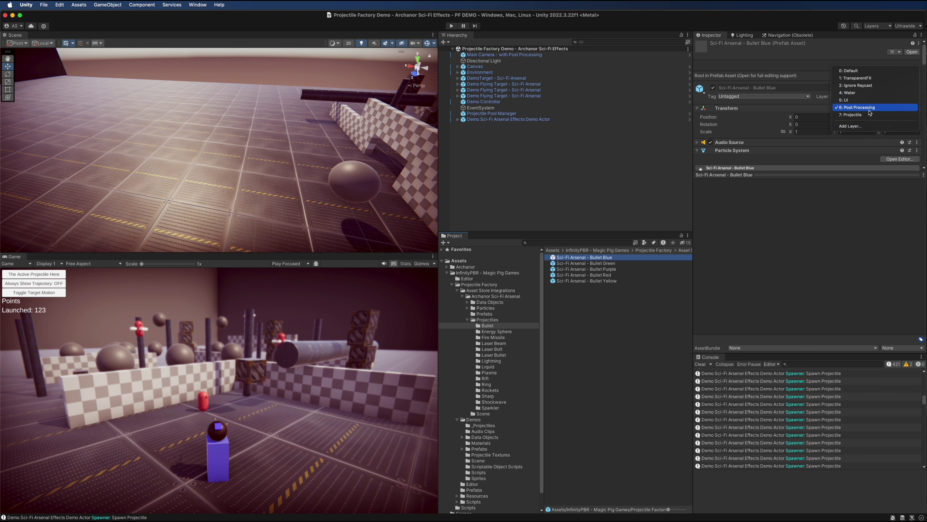
{"action": "left_click", "coordinate": [825, 104]}
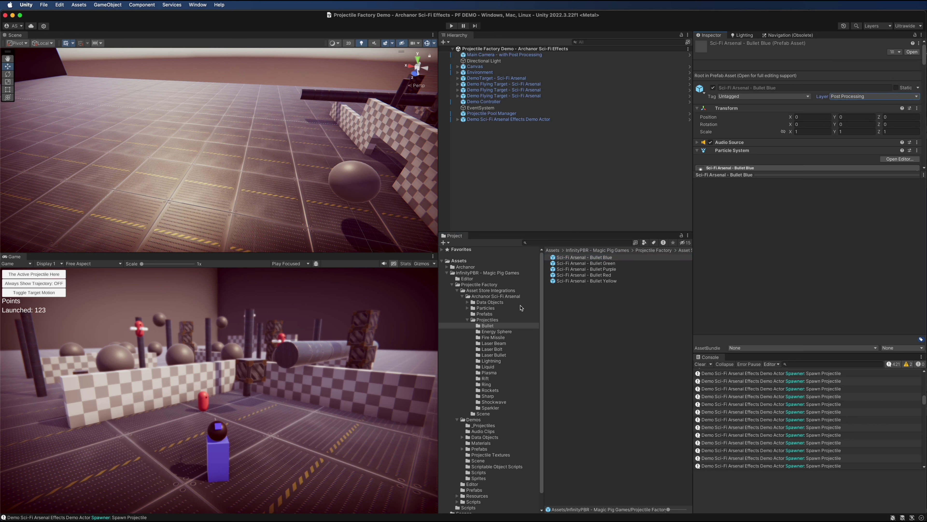
{"action": "left_click", "coordinate": [197, 5]}
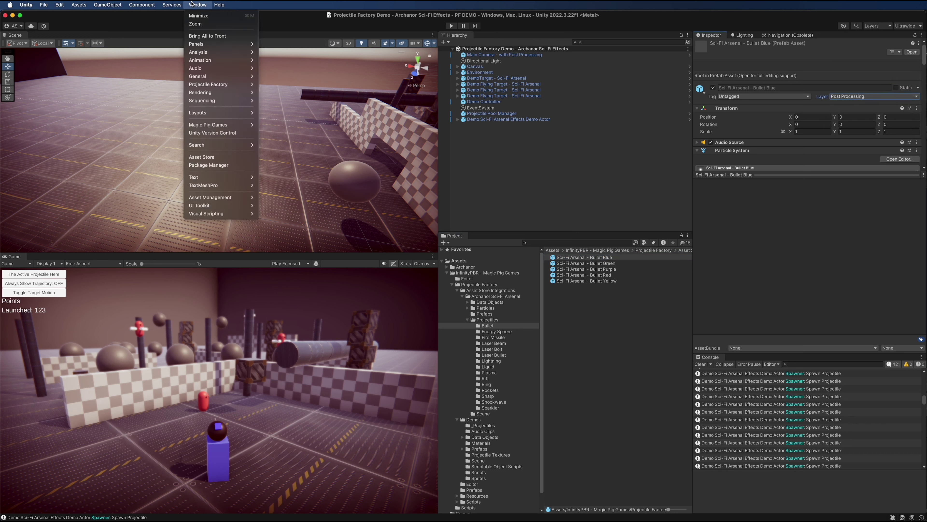
- Run Set Layers for All Projectiles with Layer set to Projectile, moving 88 prefabs
{"action": "left_click", "coordinate": [288, 92]}
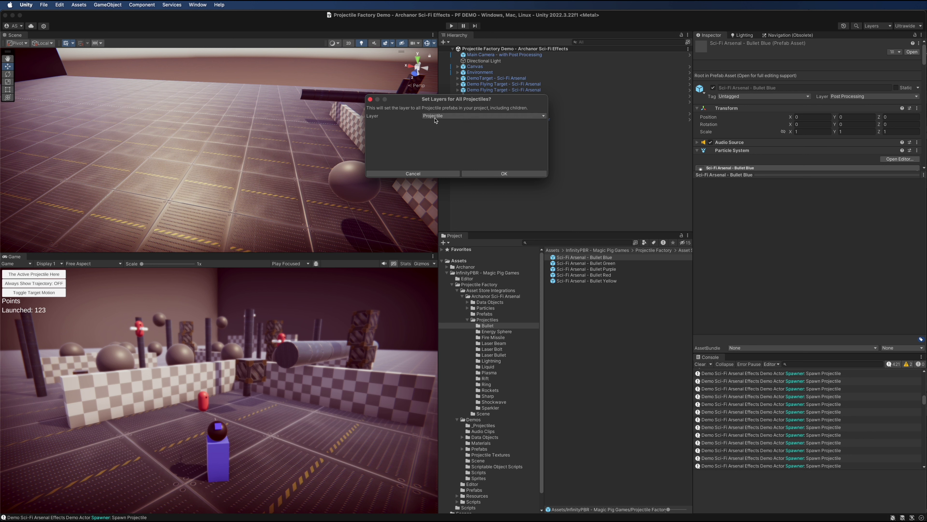
{"action": "left_click", "coordinate": [473, 174]}
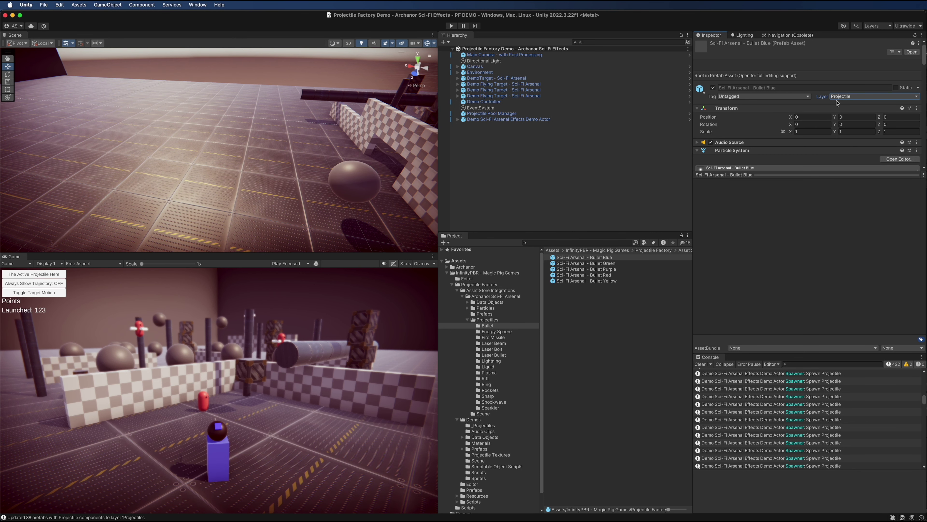
- Play the demo, cycling projectiles from Energy Sphere Green through Lightning Green, then fire Plasma Red
{"action": "left_click", "coordinate": [452, 25]}
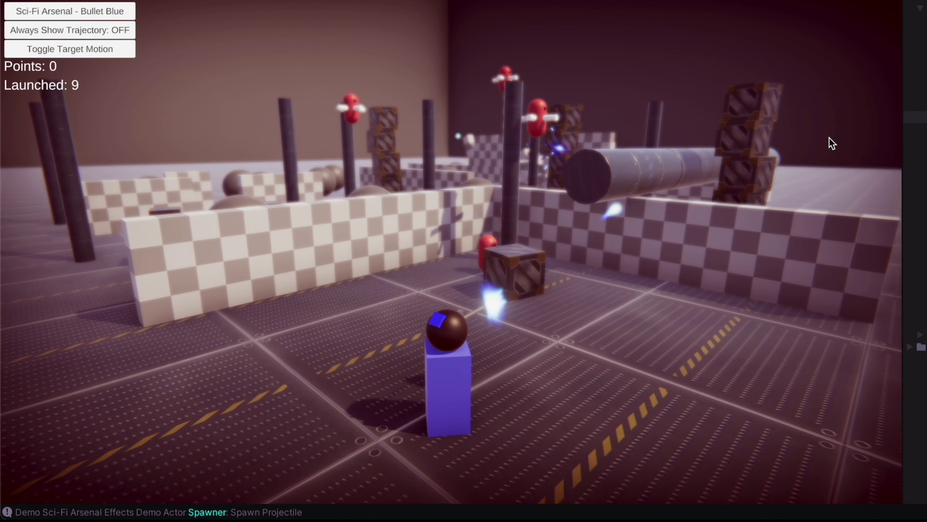
{"action": "key", "text": "Right"}
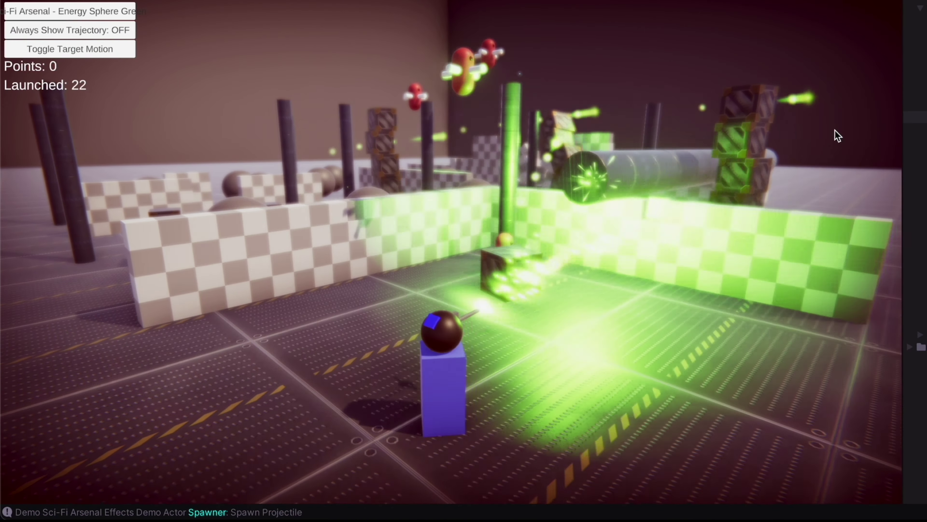
{"action": "key", "text": "Right"}
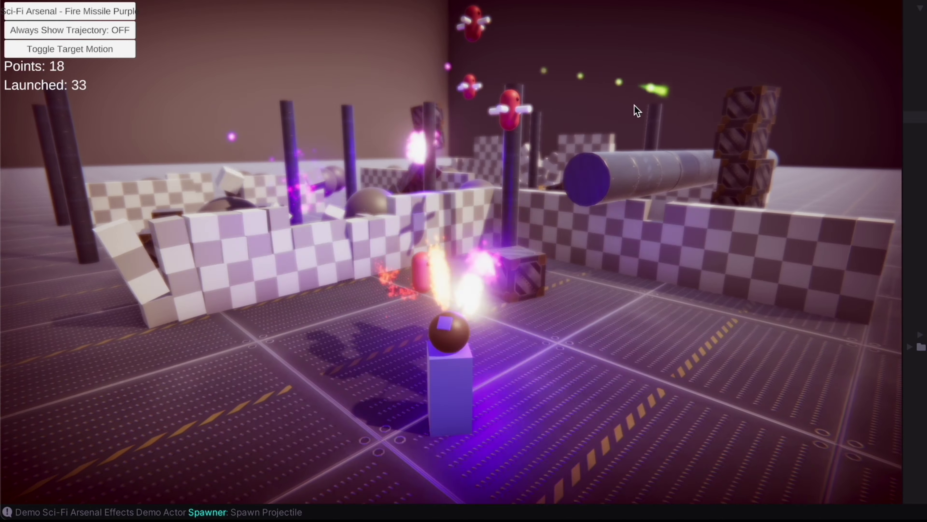
{"action": "key", "text": "Right"}
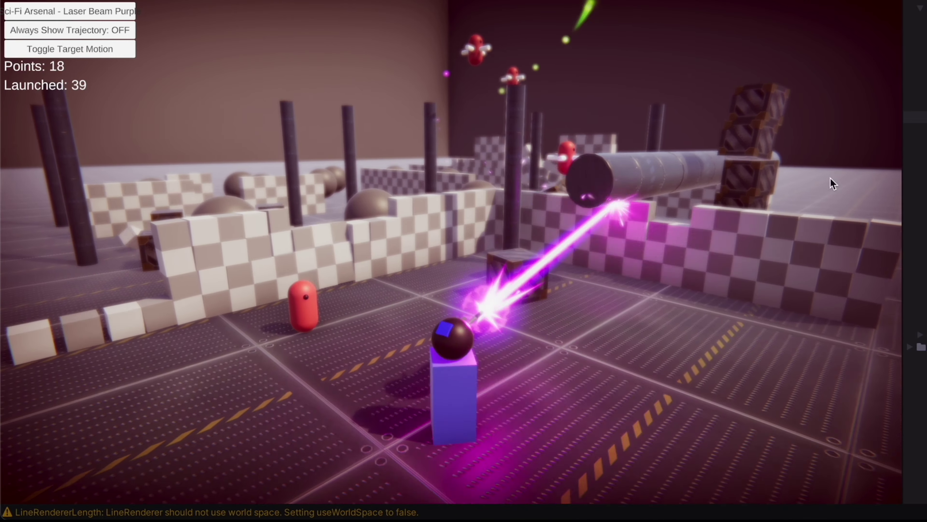
{"action": "key", "text": "Right"}
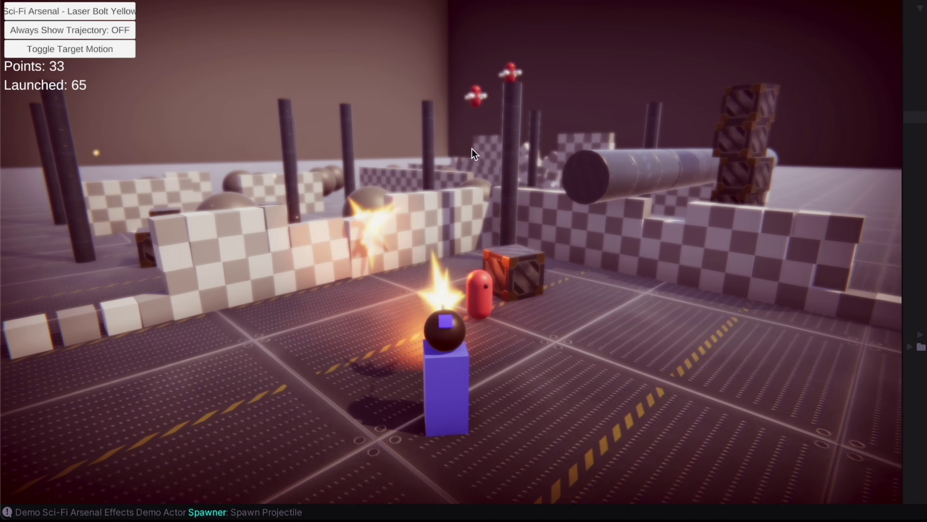
{"action": "key", "text": "Right"}
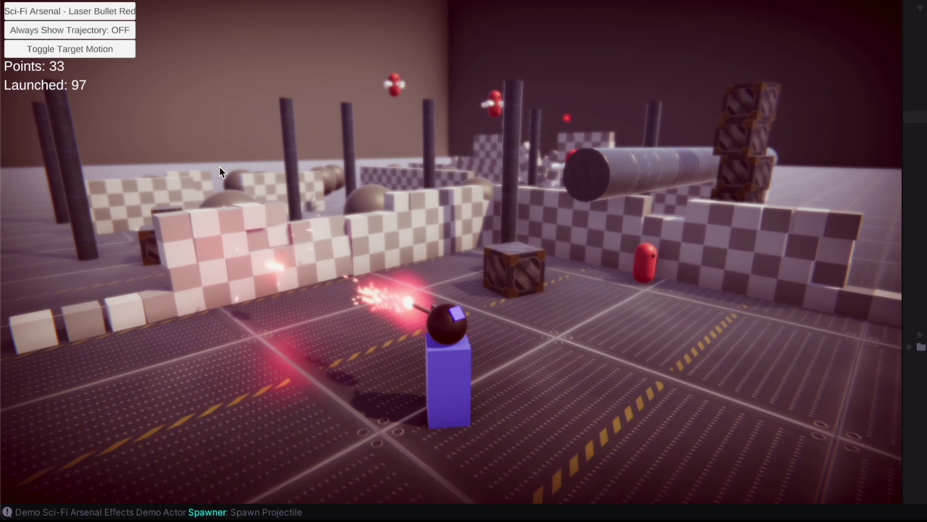
{"action": "key", "text": "Right"}
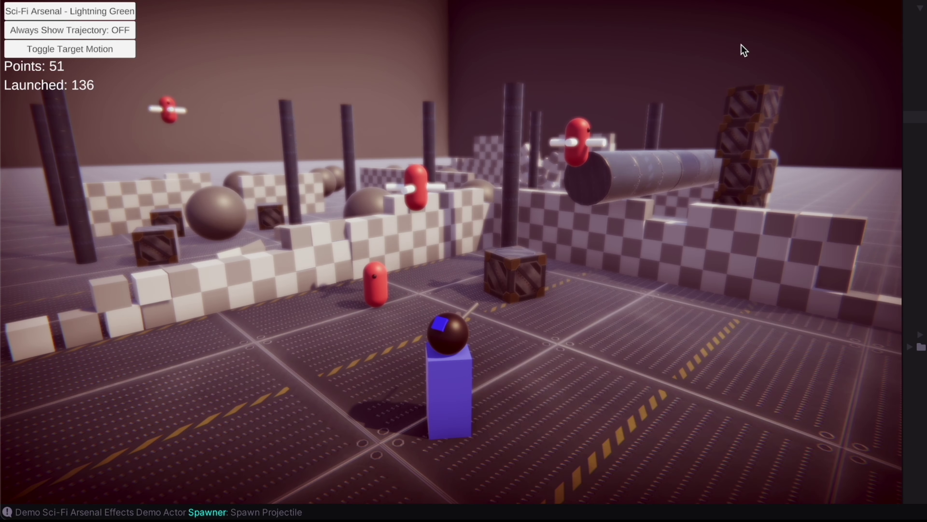
{"action": "mouse_move", "coordinate": [743, 48]}
{"action": "left_mouse_down"}
{"action": "mouse_move", "coordinate": [418, 221]}
{"action": "mouse_move", "coordinate": [700, 234]}
{"action": "mouse_move", "coordinate": [745, 272]}
{"action": "mouse_move", "coordinate": [428, 212]}
{"action": "mouse_move", "coordinate": [233, 240]}
{"action": "mouse_move", "coordinate": [305, 219]}
{"action": "mouse_move", "coordinate": [513, 198]}
{"action": "mouse_move", "coordinate": [496, 278]}
{"action": "left_mouse_up"}
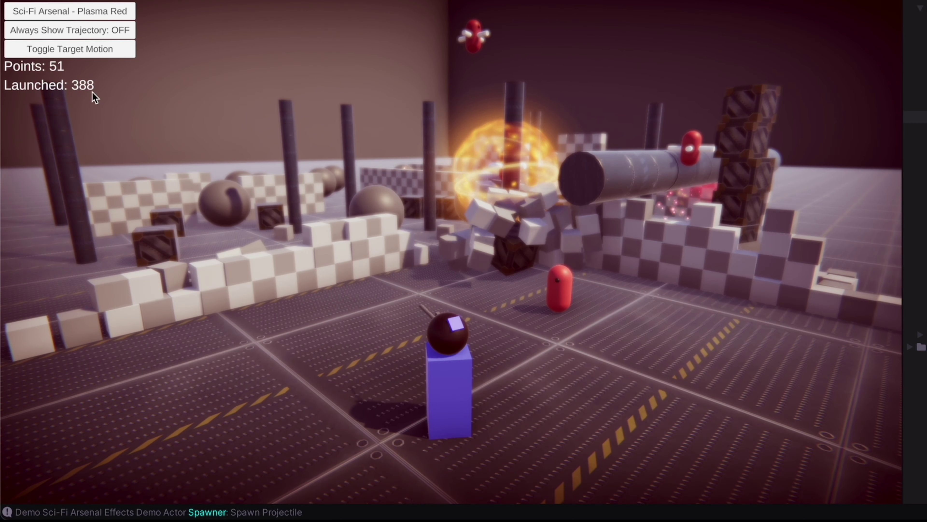
{"action": "left_click", "coordinate": [355, 290]}
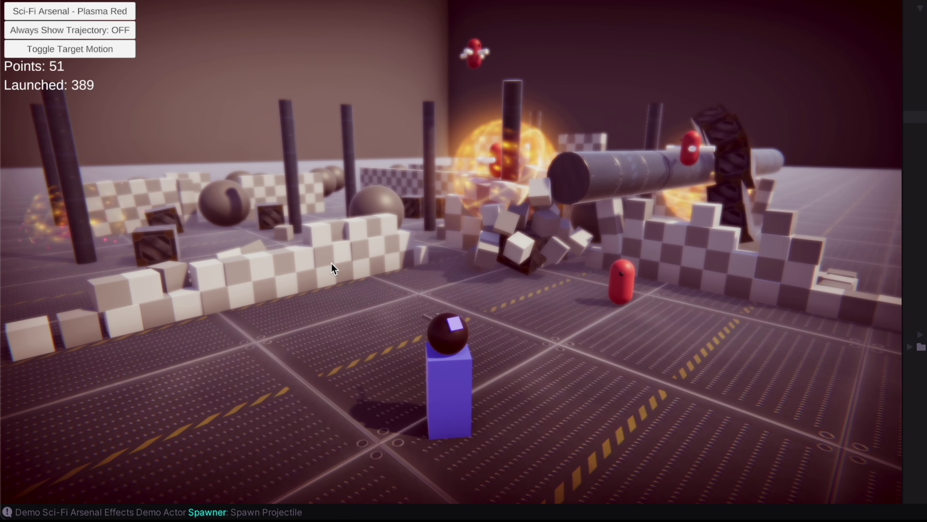
- Fire Plasma Red shots at the walls and the blocks on both sides of the scene
{"action": "left_click", "coordinate": [368, 252]}
{"action": "left_click", "coordinate": [387, 196]}
{"action": "left_click", "coordinate": [768, 269]}
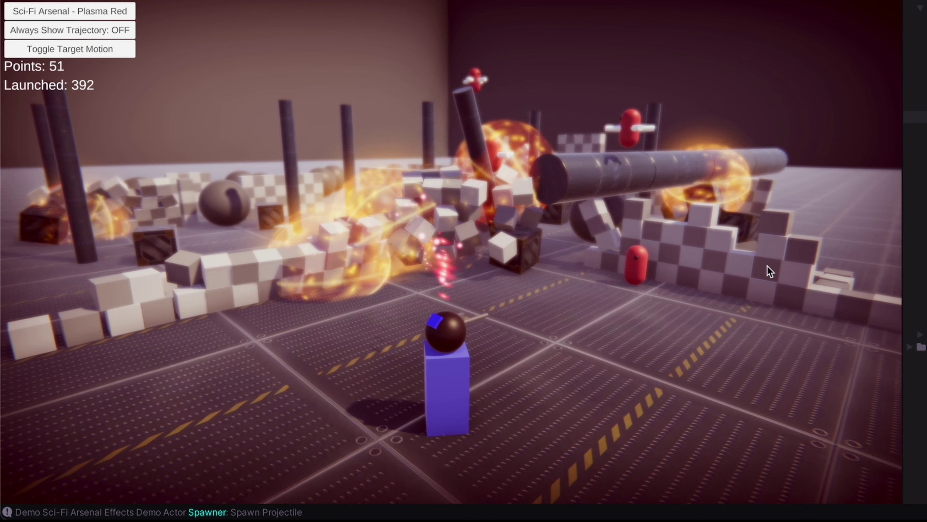
{"action": "left_click", "coordinate": [787, 263]}
{"action": "left_click", "coordinate": [234, 226]}
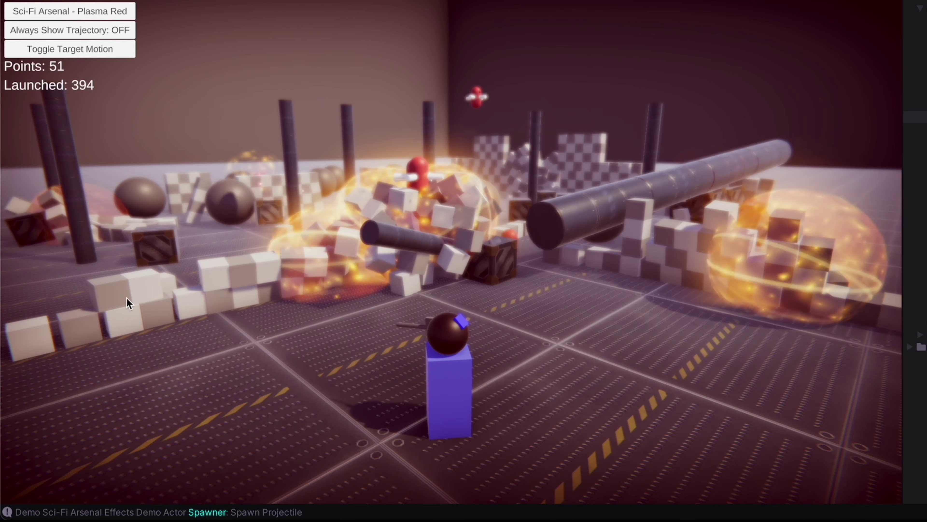
{"action": "left_click", "coordinate": [127, 298]}
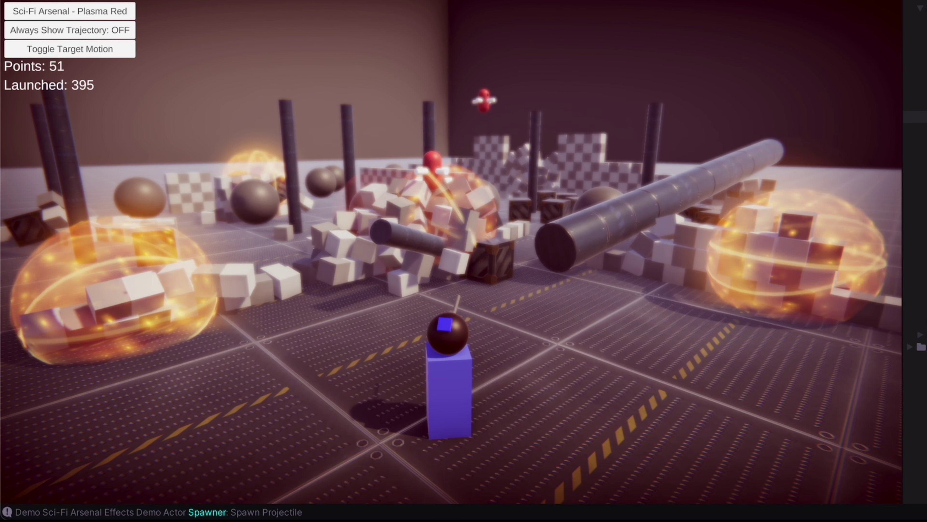